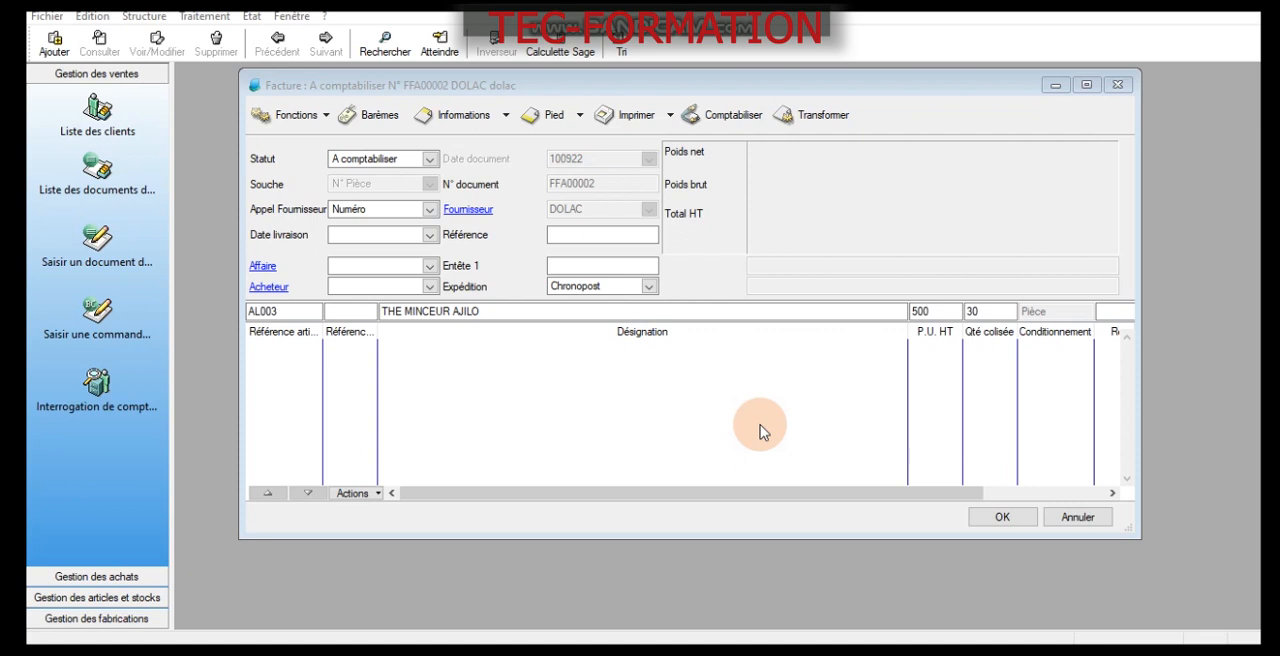
- Validate the invoice entry line for article AL003, THE MINCEUR AJILO, with unit price 500 and packed quantity 30
double_click(514, 310)
click(522, 307)
drag(524, 307, 350, 309)
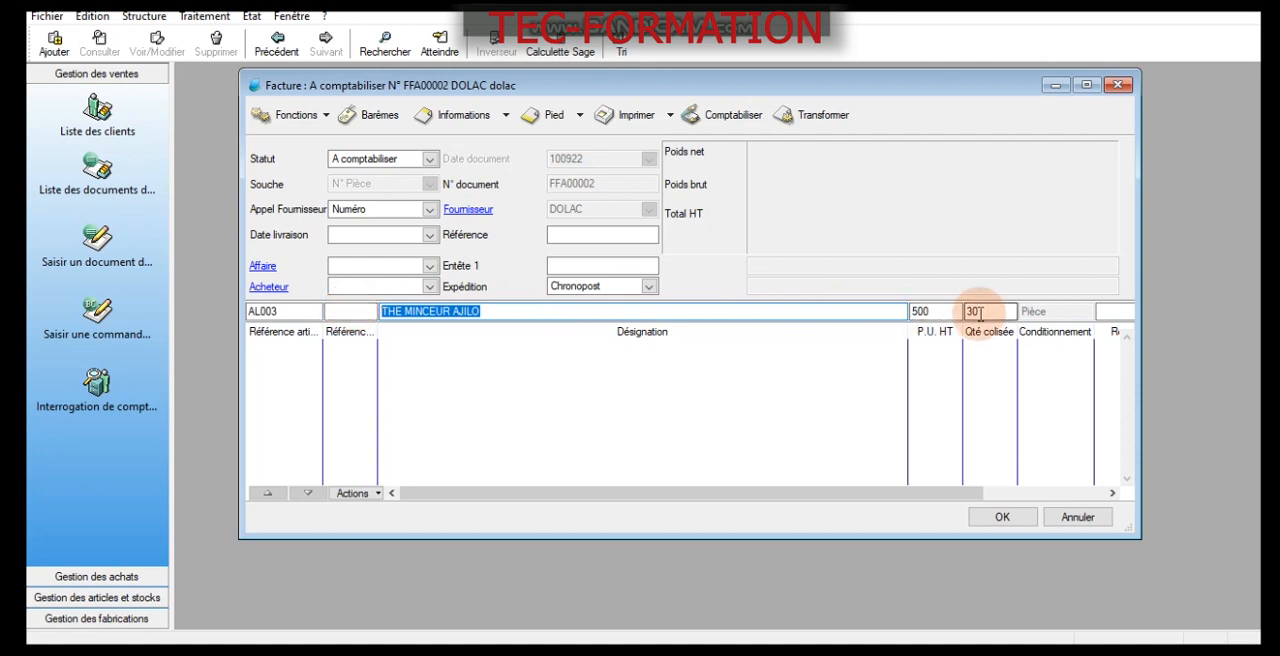
click(929, 312)
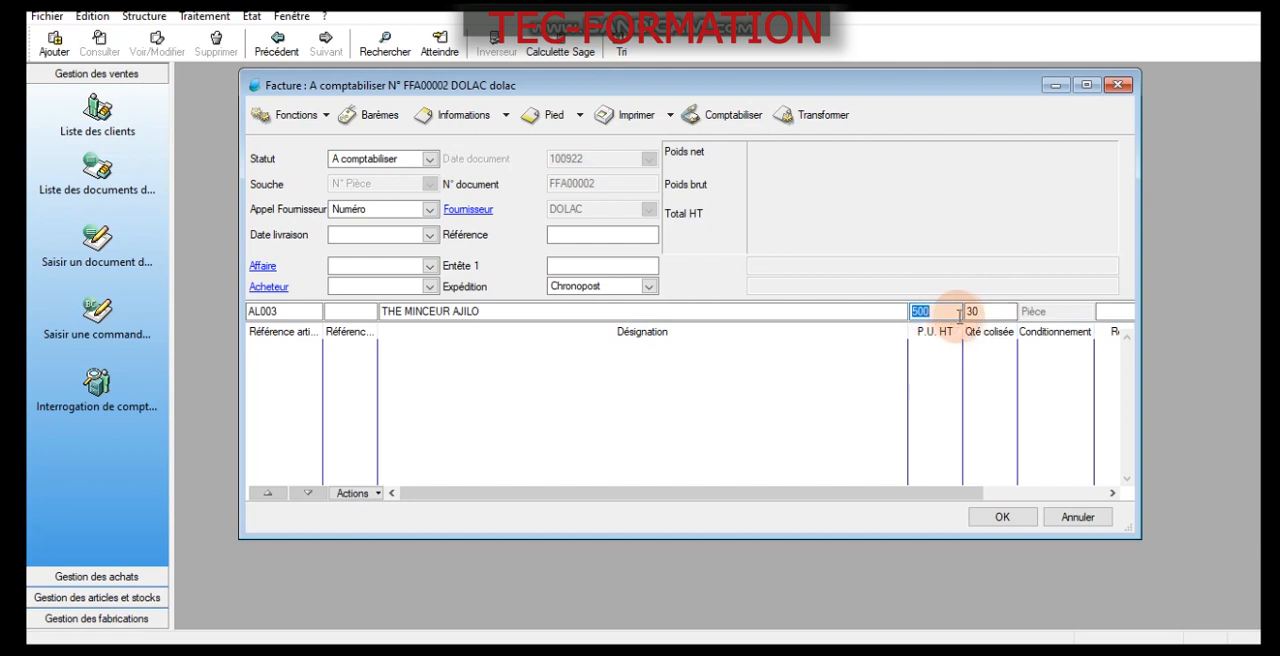
key(Return)
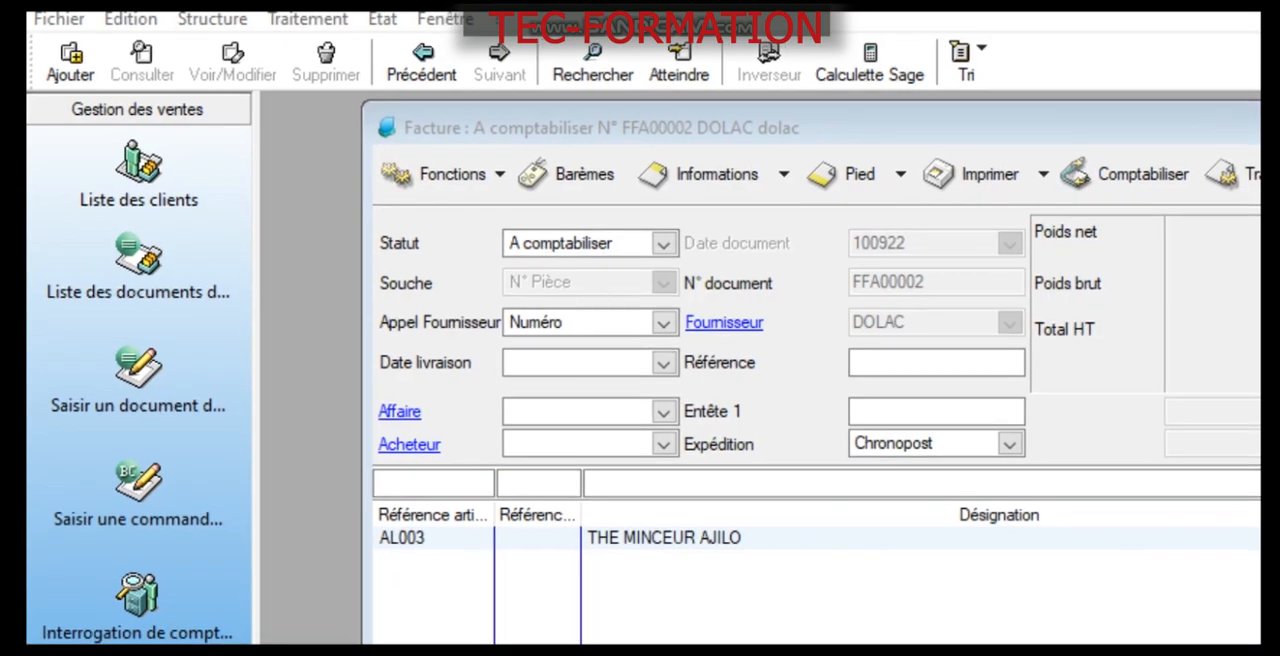
- Open the company information and examine the full list of categories among its options
click(60, 22)
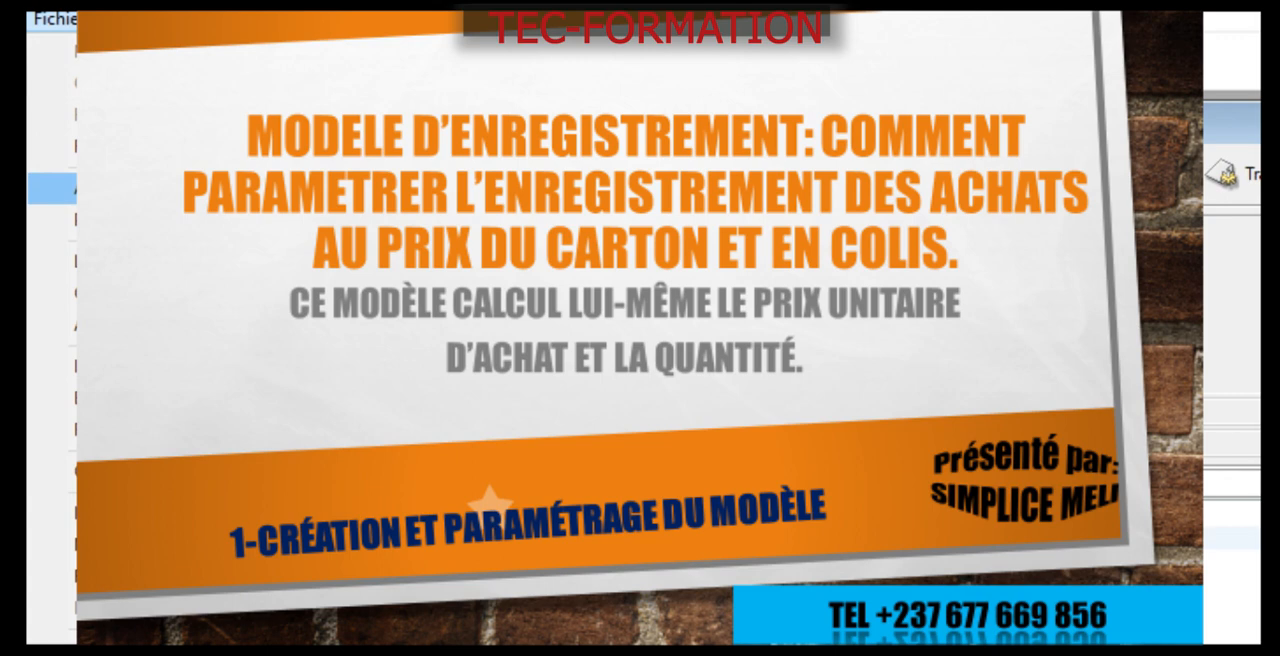
click(130, 188)
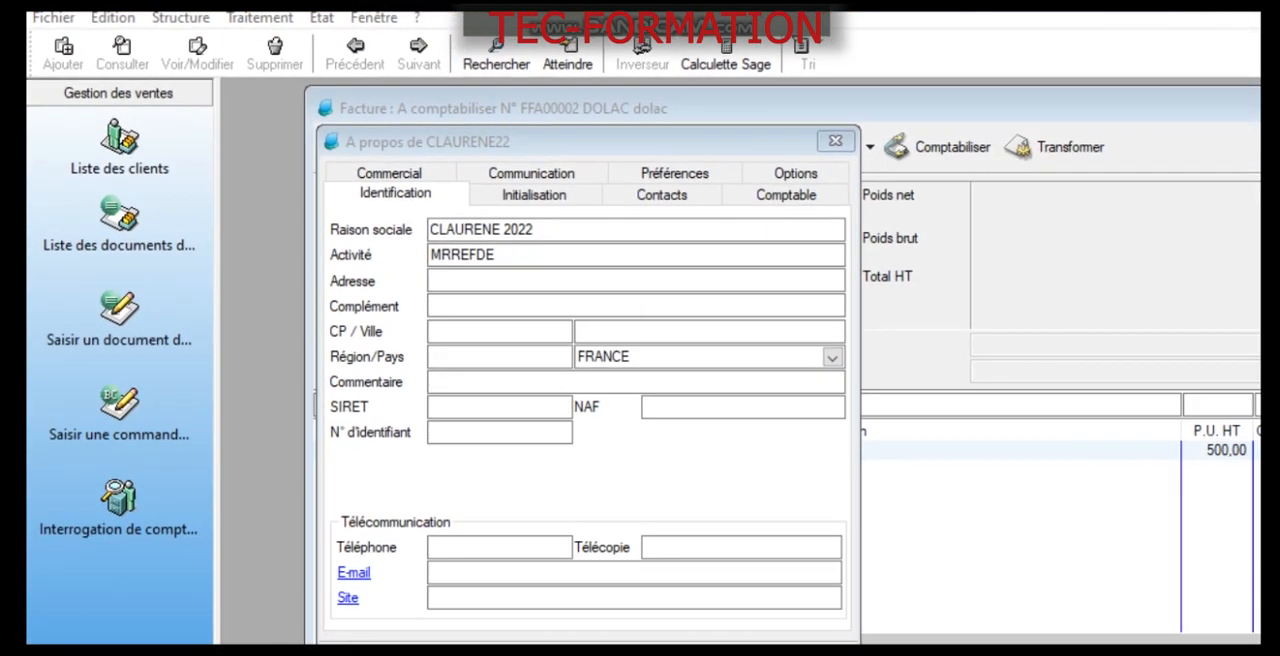
click(53, 17)
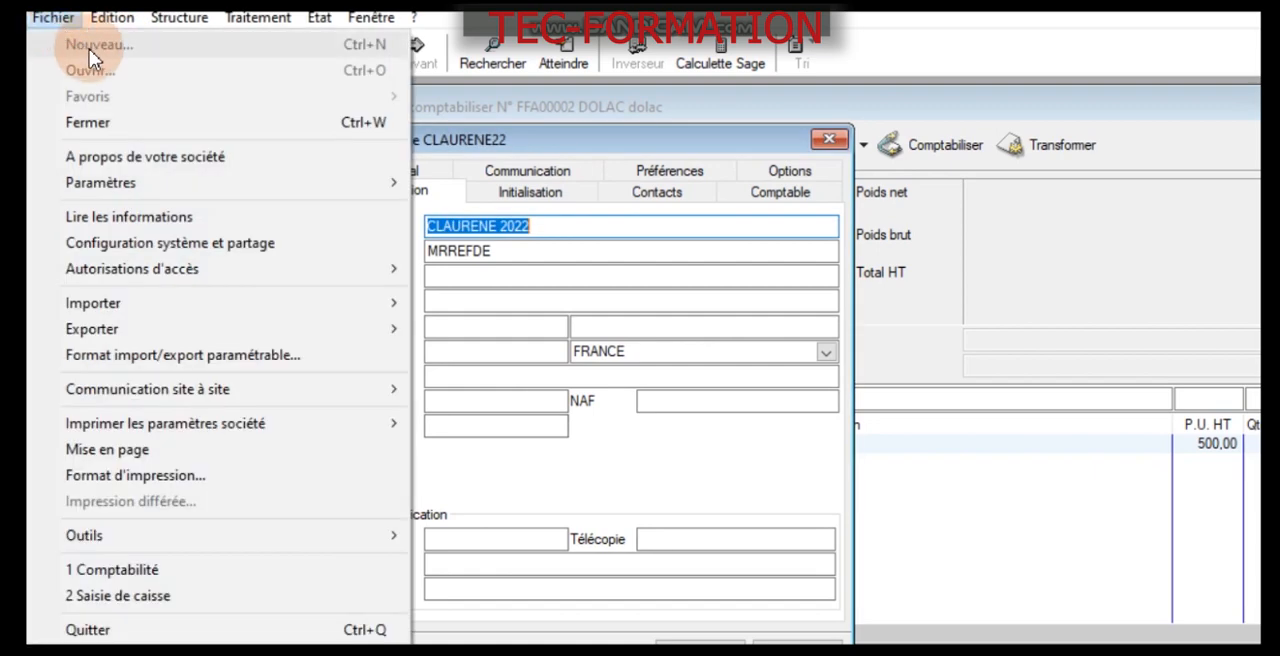
click(207, 158)
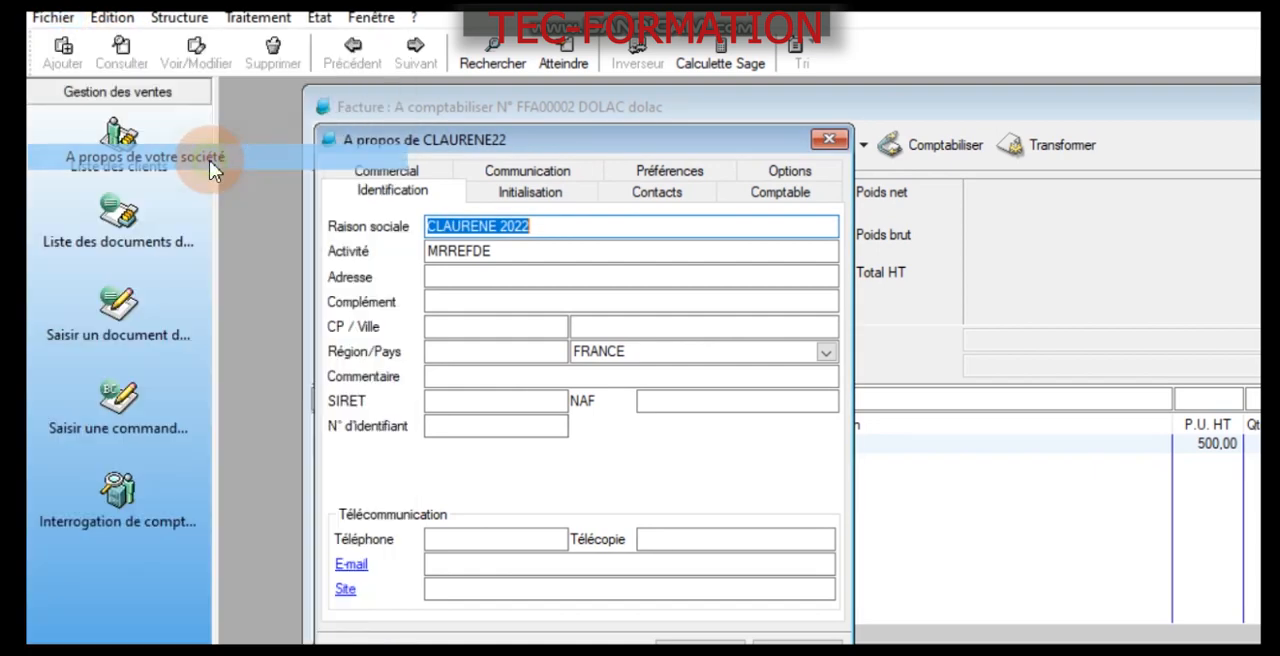
click(790, 171)
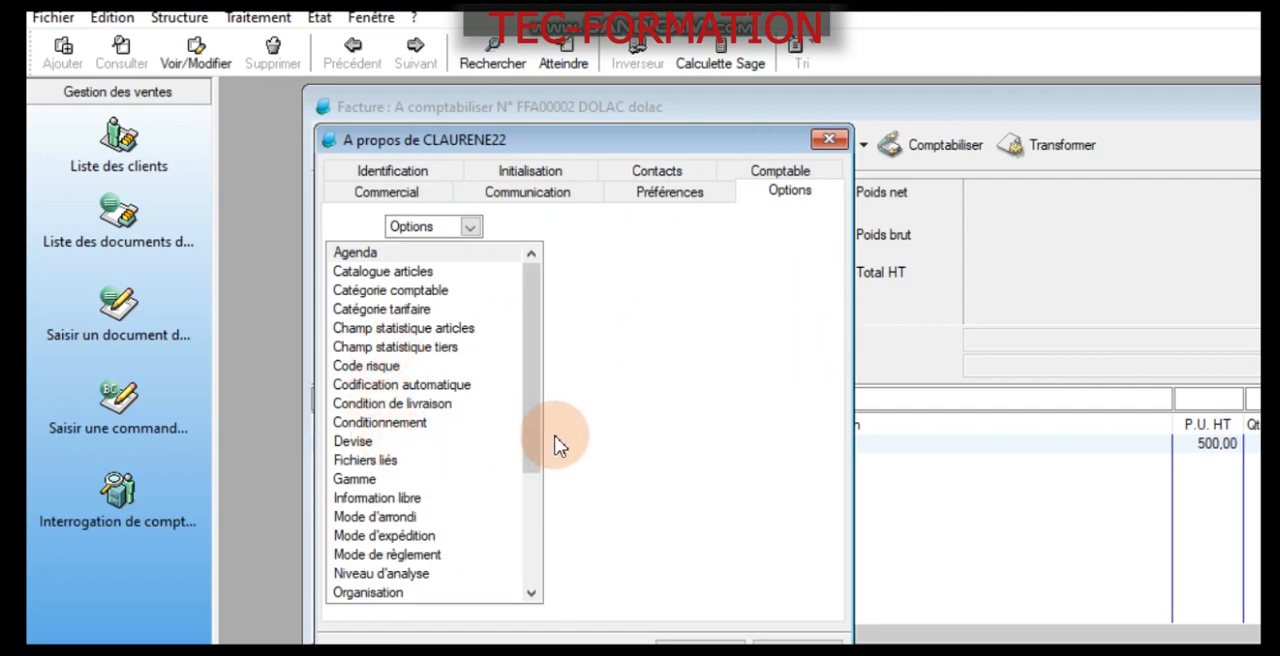
drag(530, 479, 485, 629)
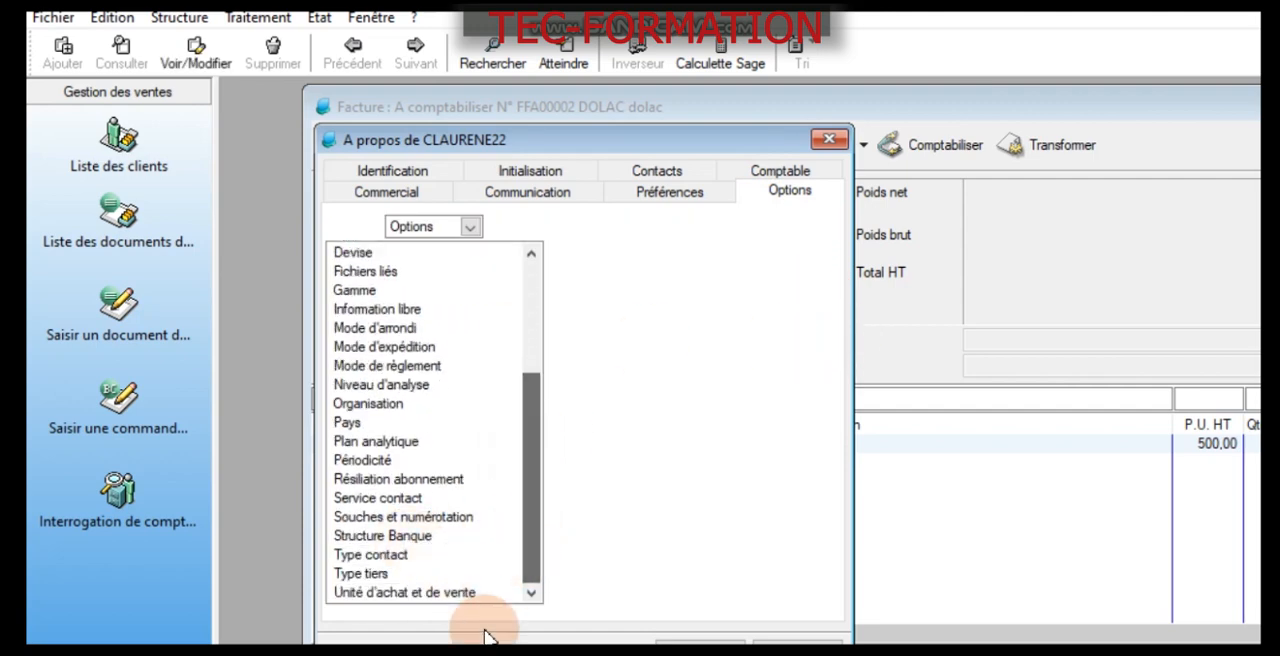
drag(534, 503, 543, 542)
click(835, 142)
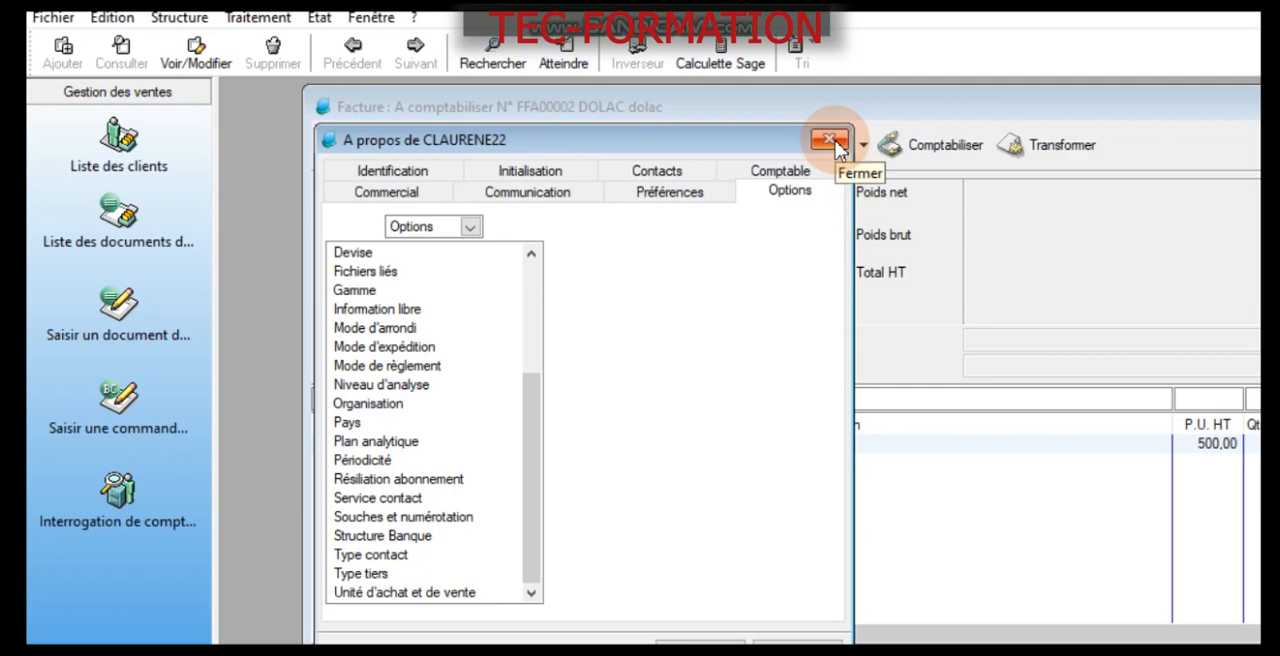
drag(530, 450, 534, 382)
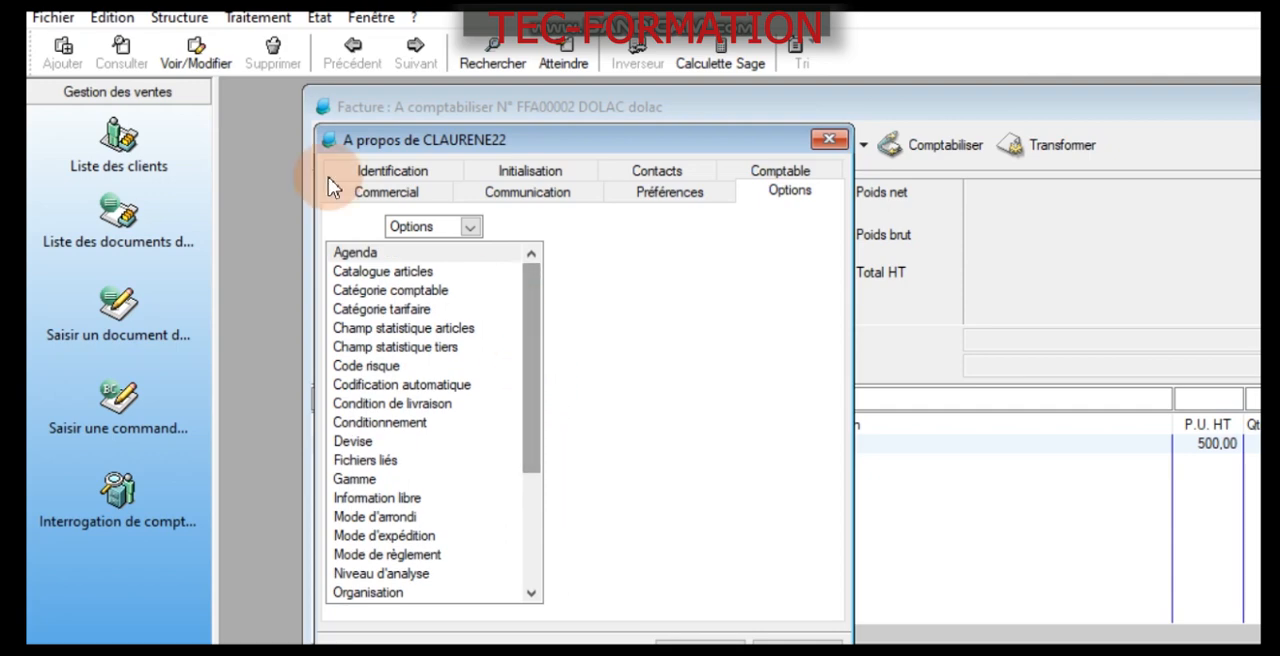
- Open the value recording models (Modèles d'enregistrement) and create a new model
click(180, 17)
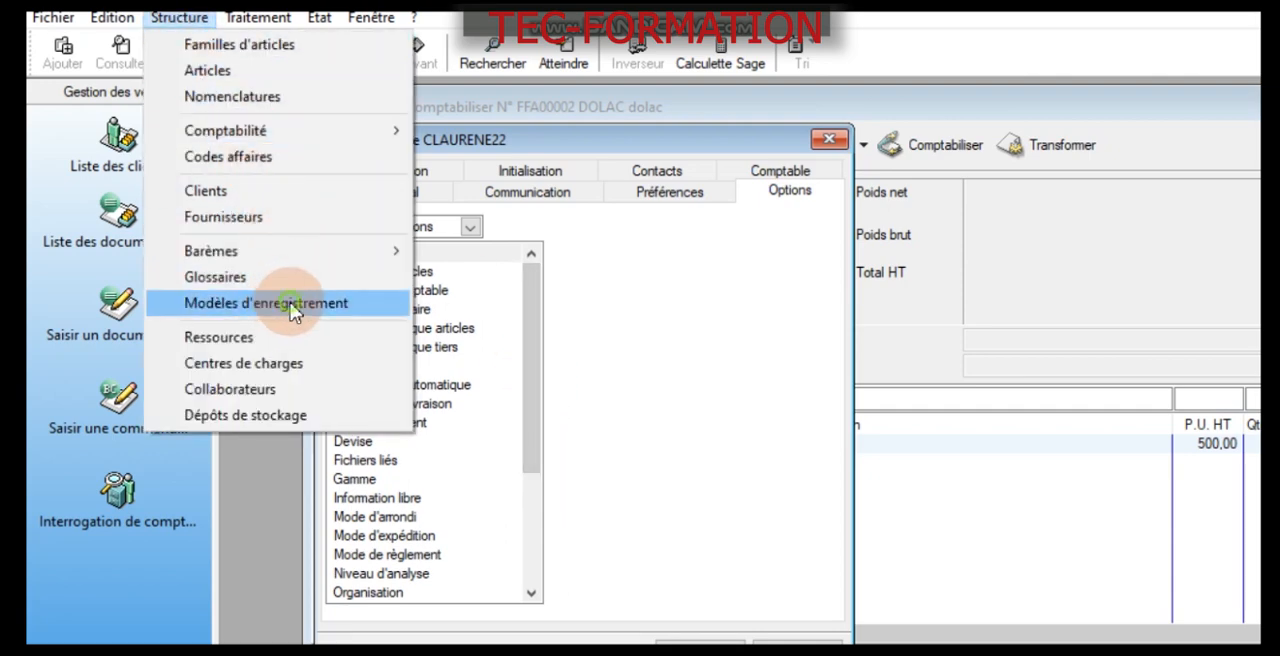
click(292, 307)
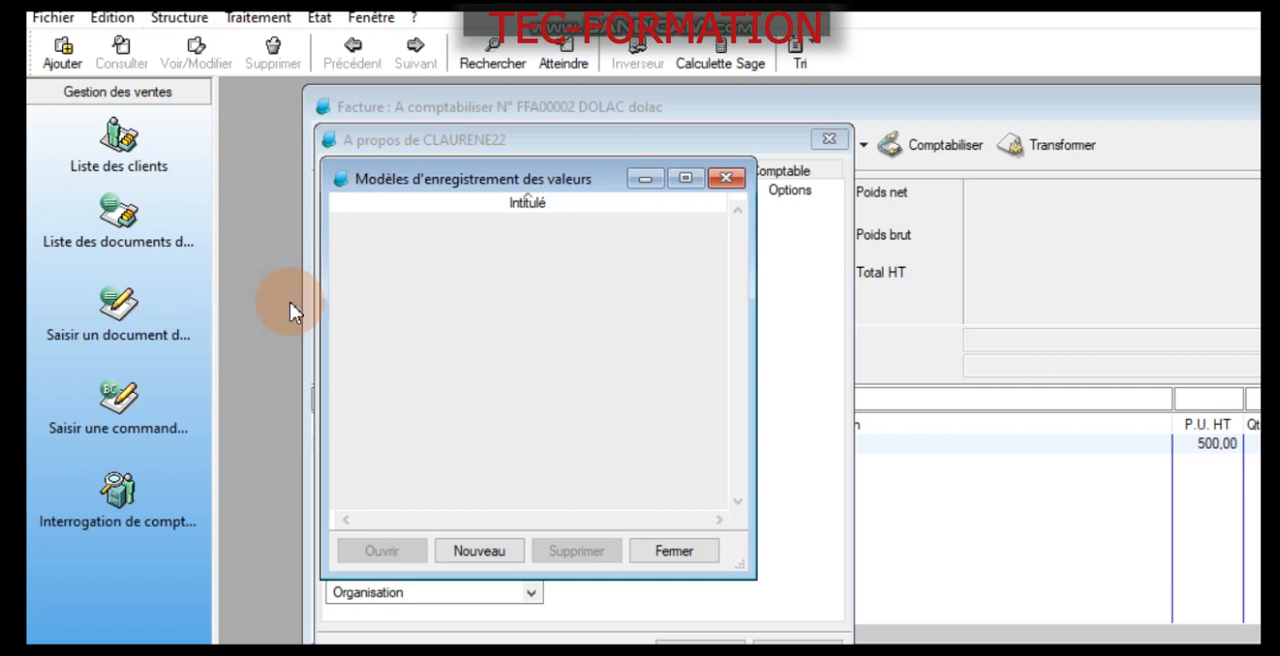
right_click(528, 302)
click(678, 466)
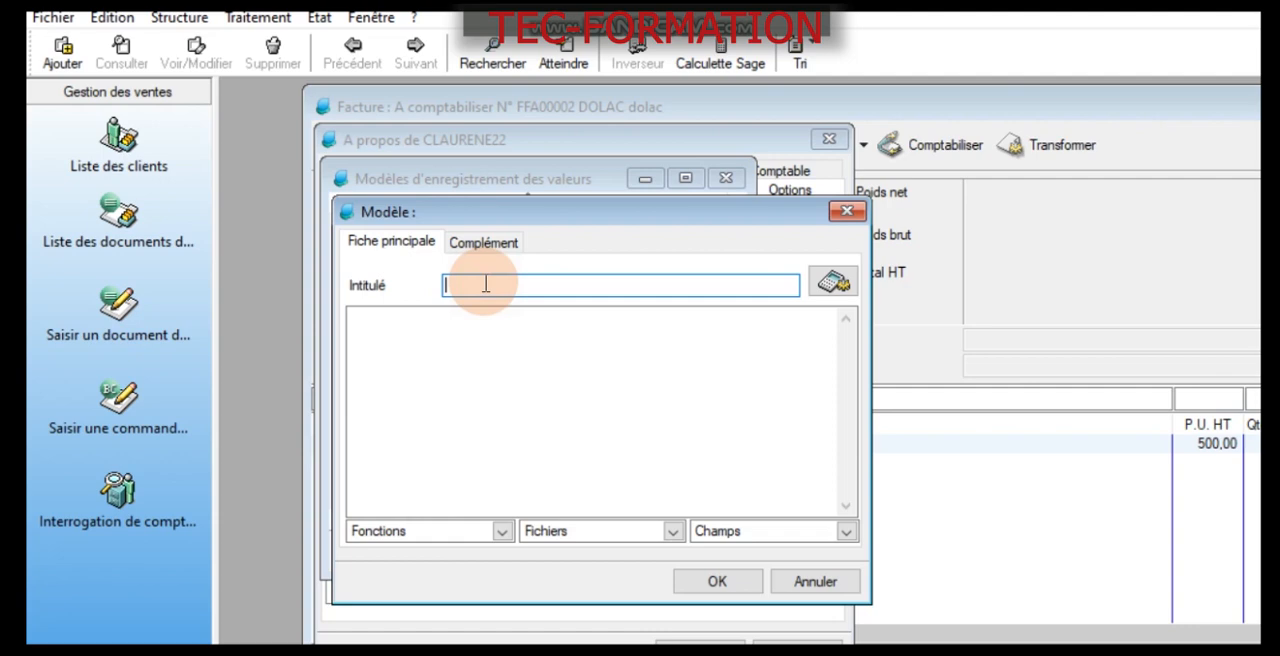
- Title the new model "Calcul auto des pau et qtes"
text(calcul auto des pu)
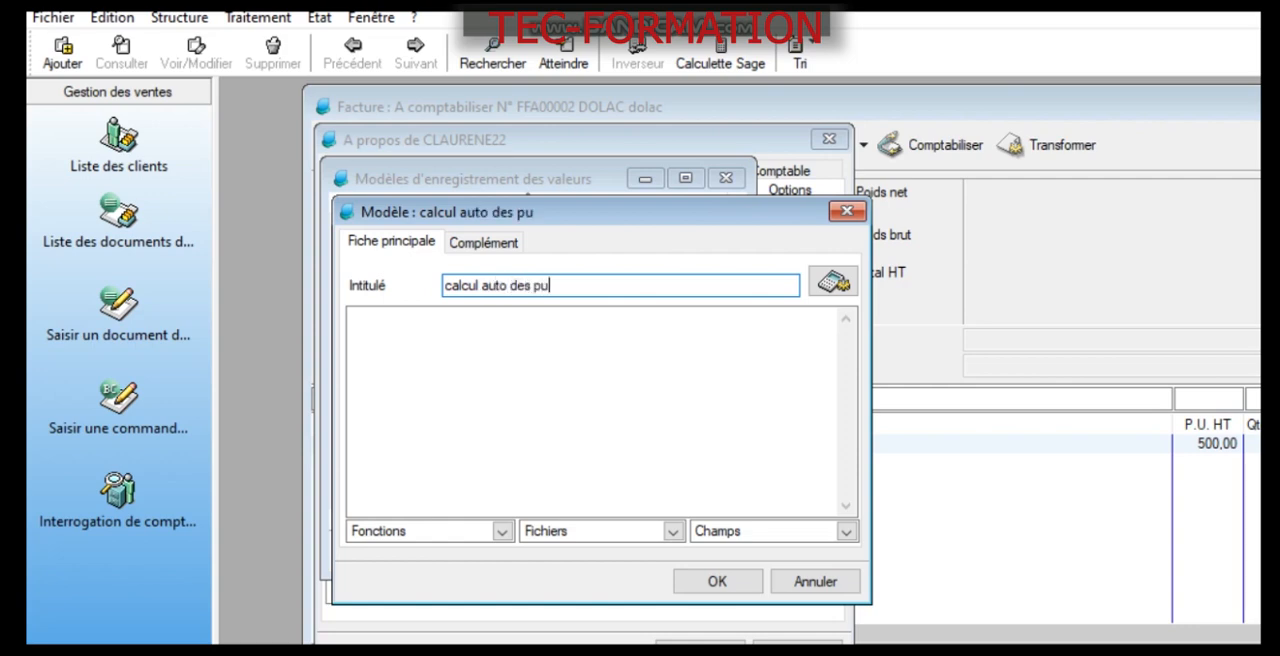
key(BackSpace)
text(au)
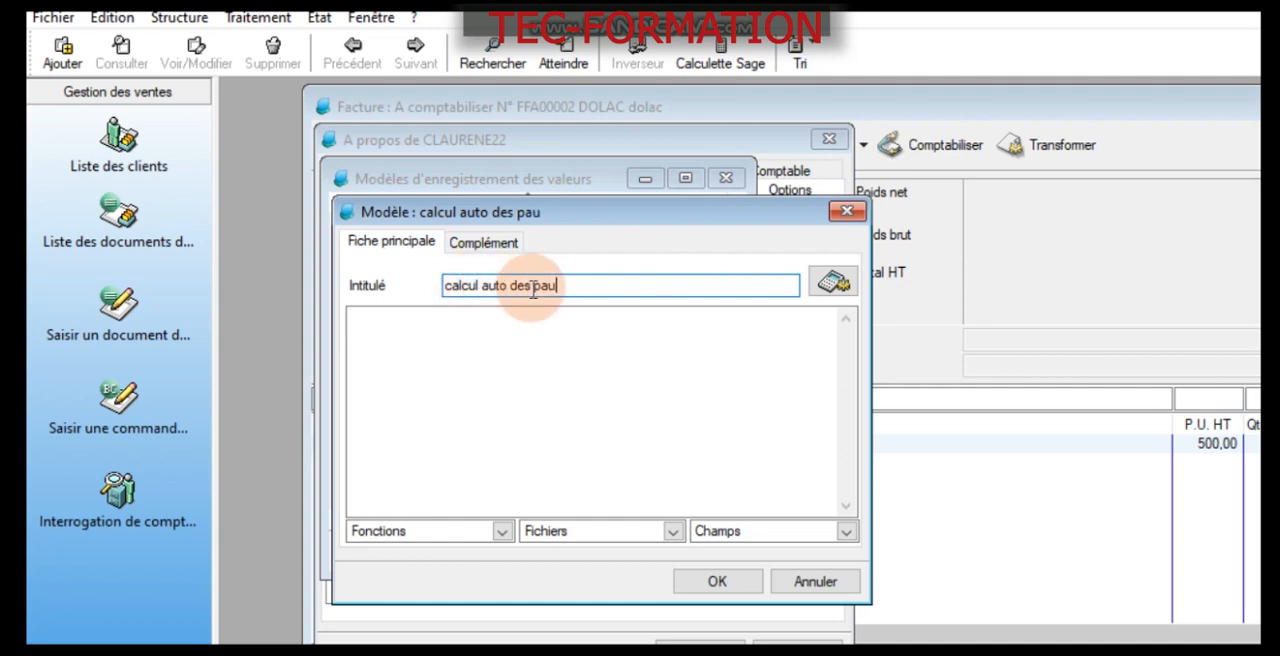
drag(452, 287, 359, 316)
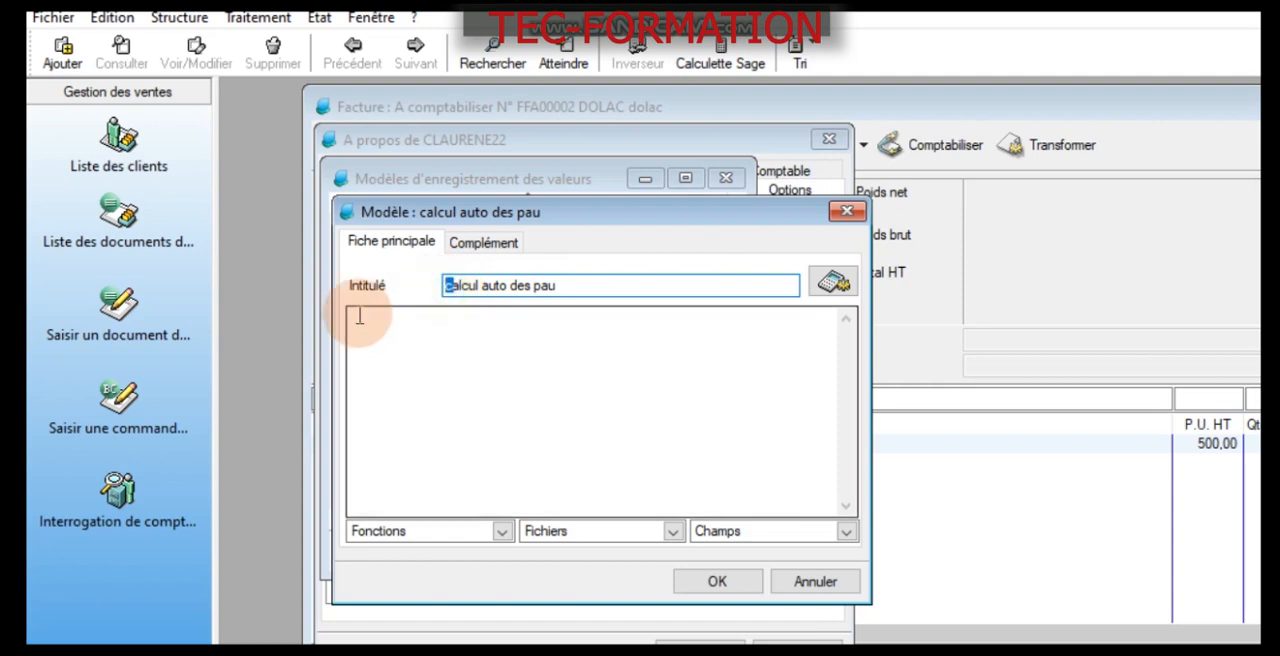
text(C)
click(605, 289)
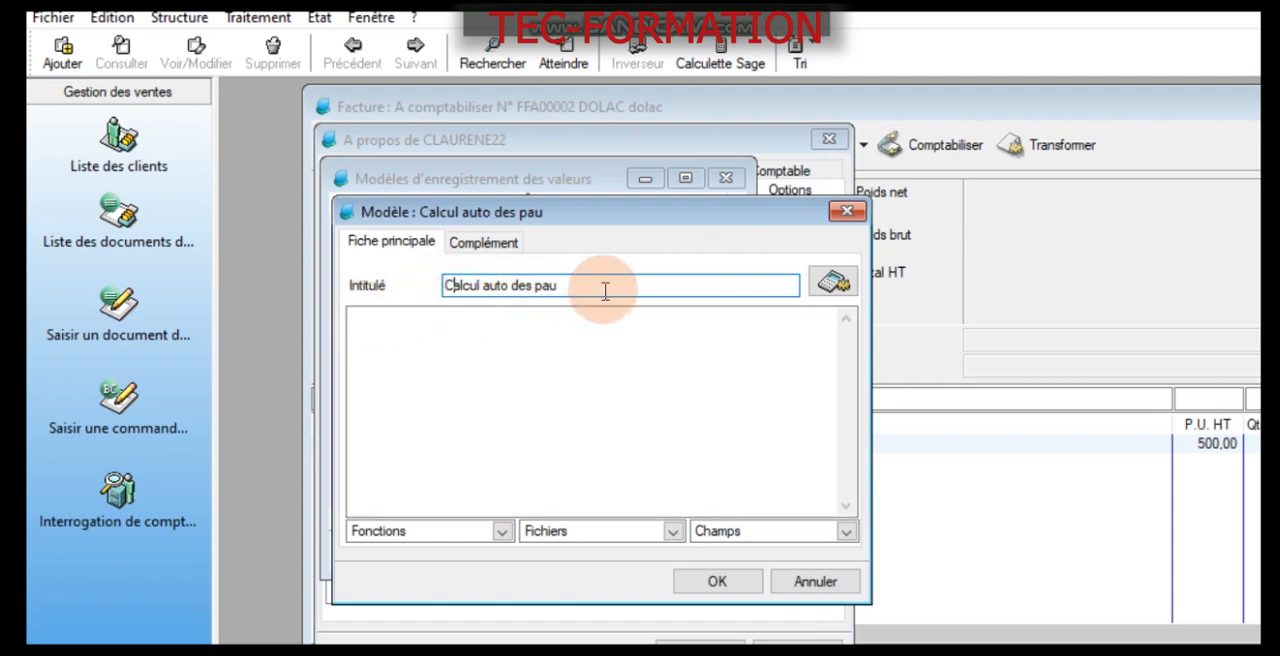
text(et qtes)
- Begin the model's formula with the Prix unitaire HT field from Lignes de documents, followed by an equals sign
click(513, 430)
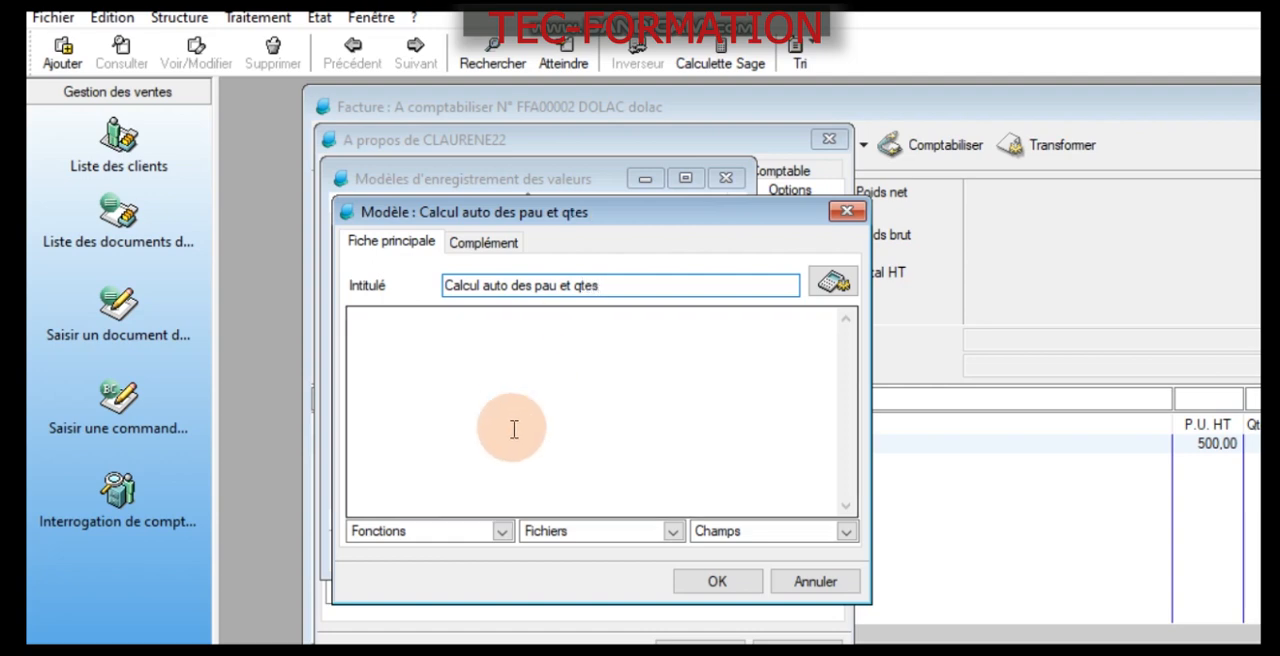
click(576, 421)
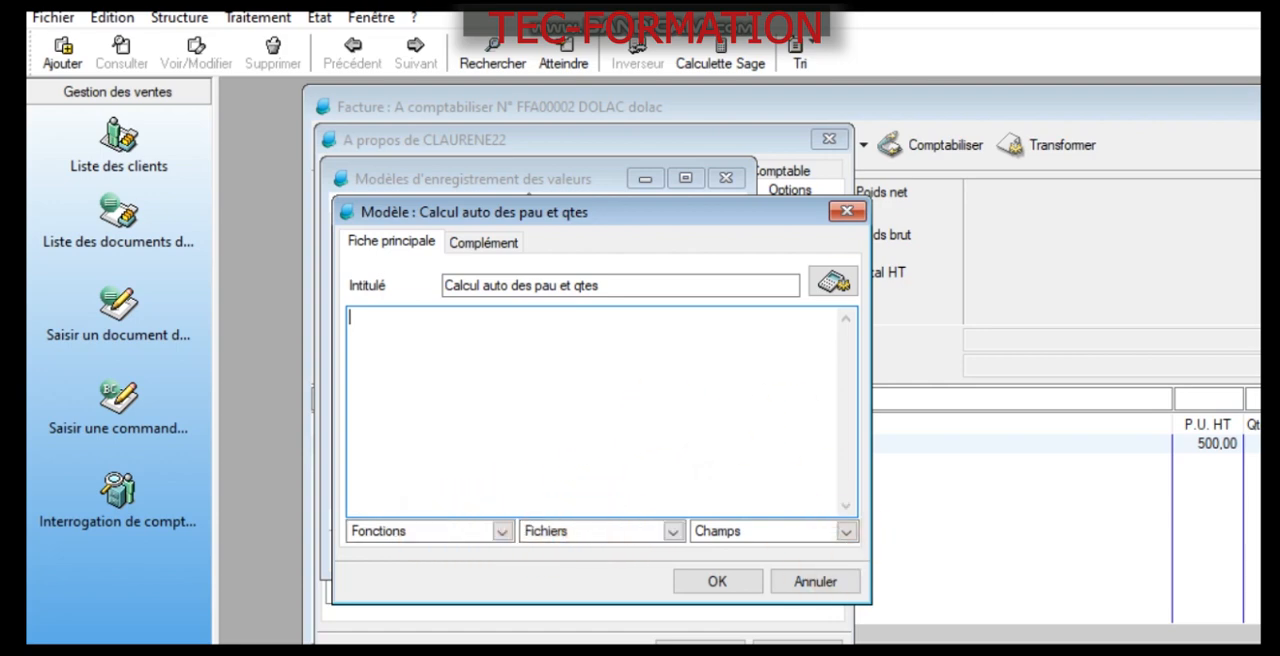
click(1119, 14)
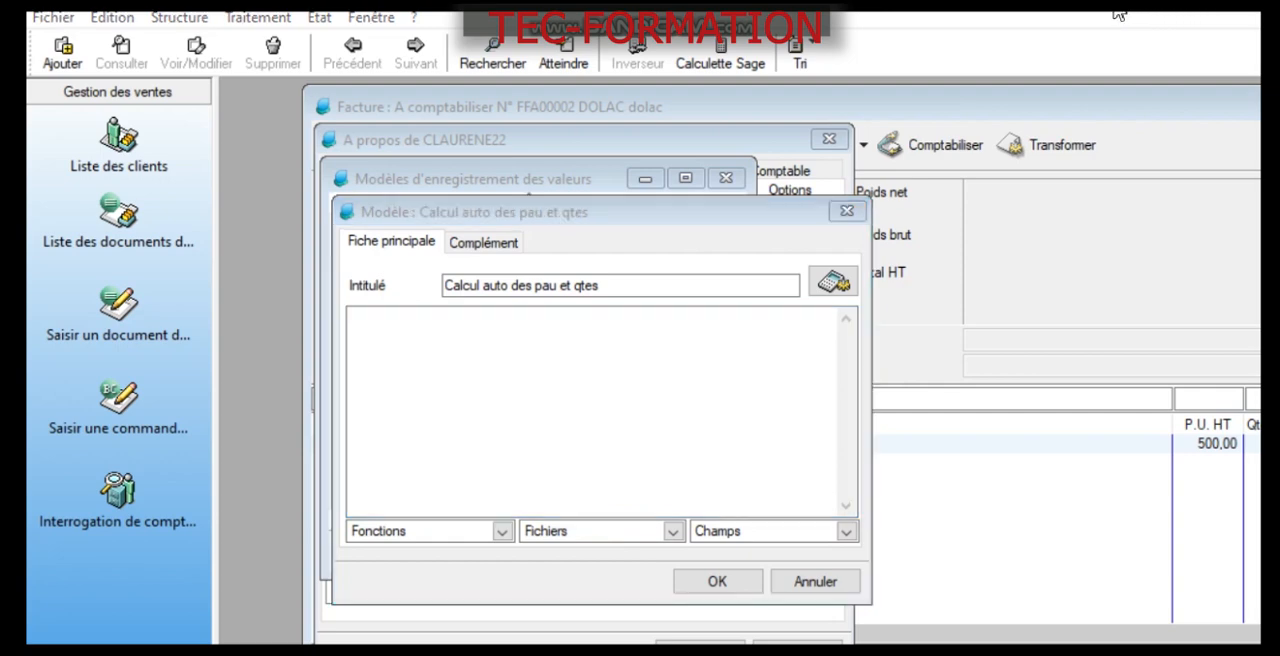
click(620, 537)
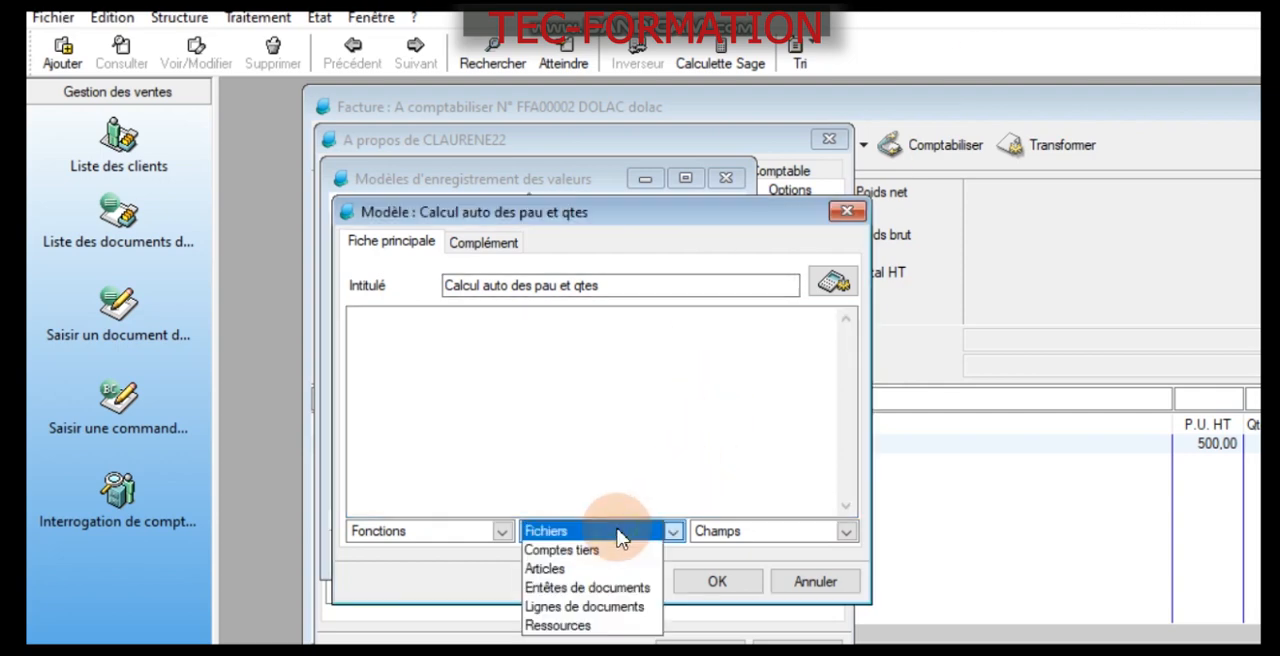
click(618, 616)
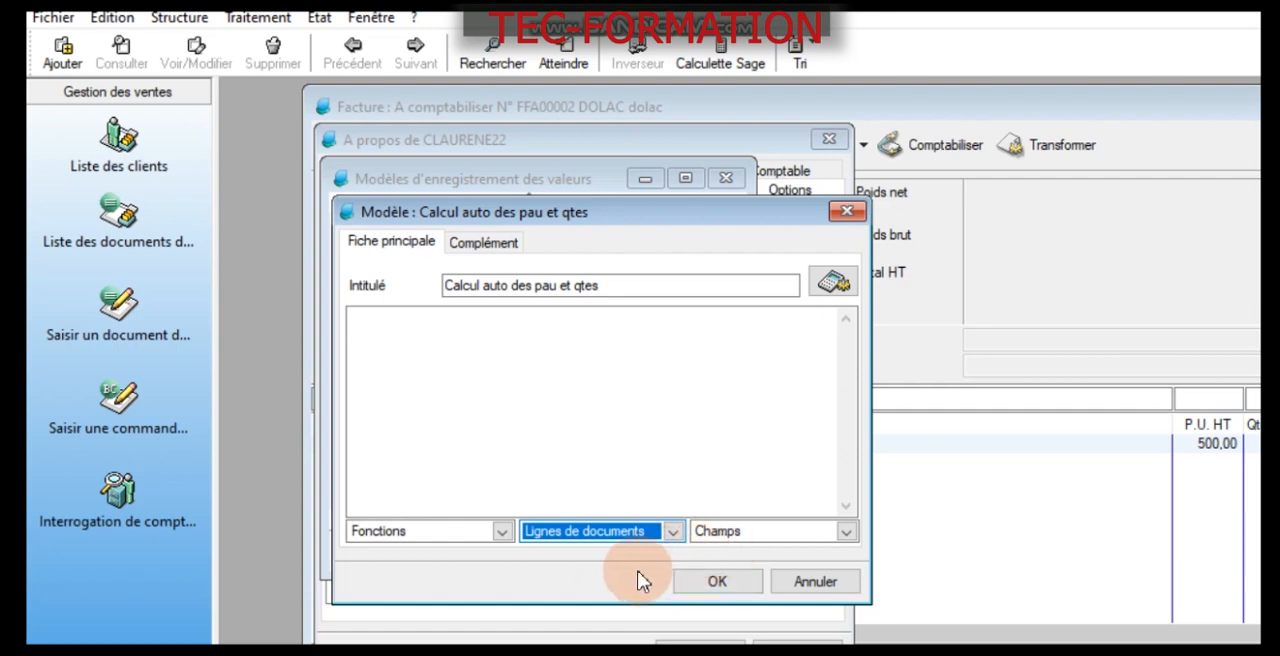
click(768, 543)
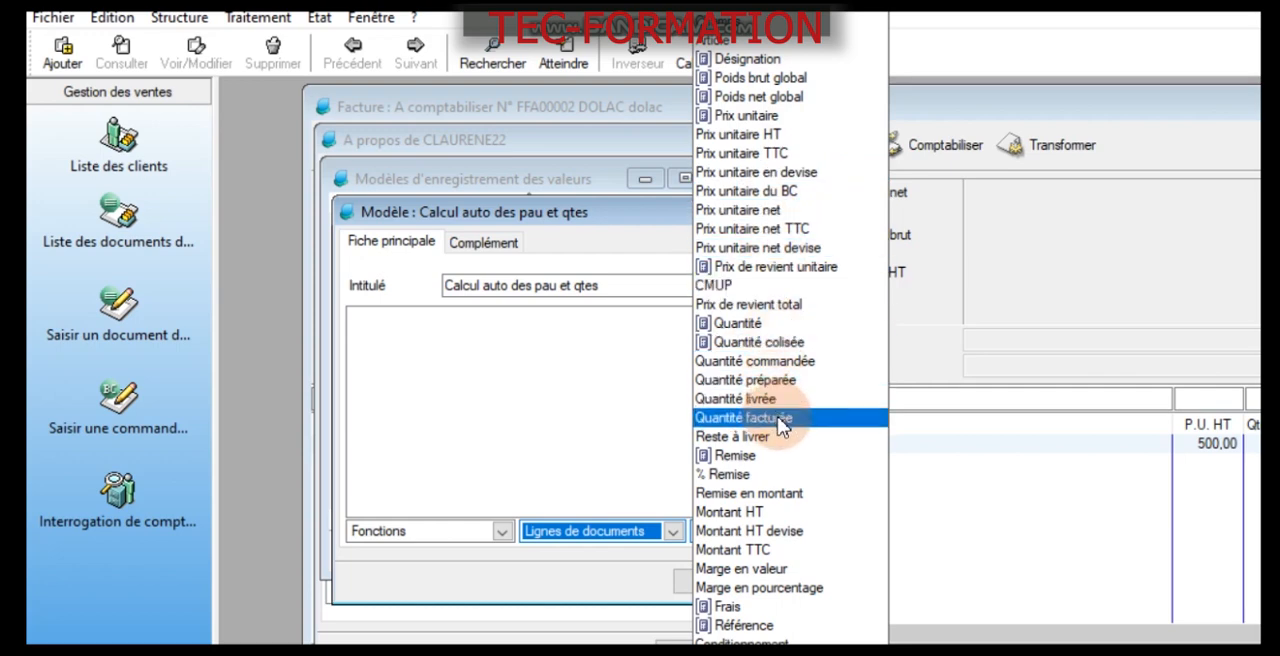
click(773, 141)
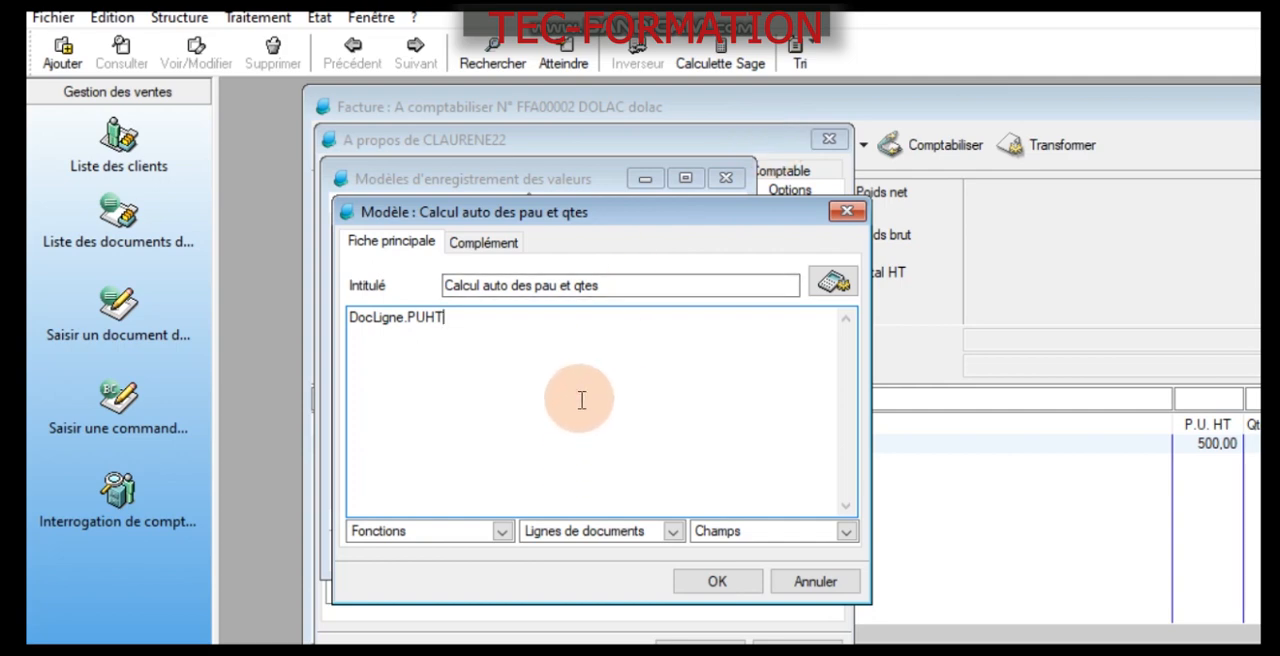
text(+)
key(BackSpace)
text(=)
- Complete the unit price formula as the document line's Prix unitaire HT divided by its Poids brut global
click(779, 404)
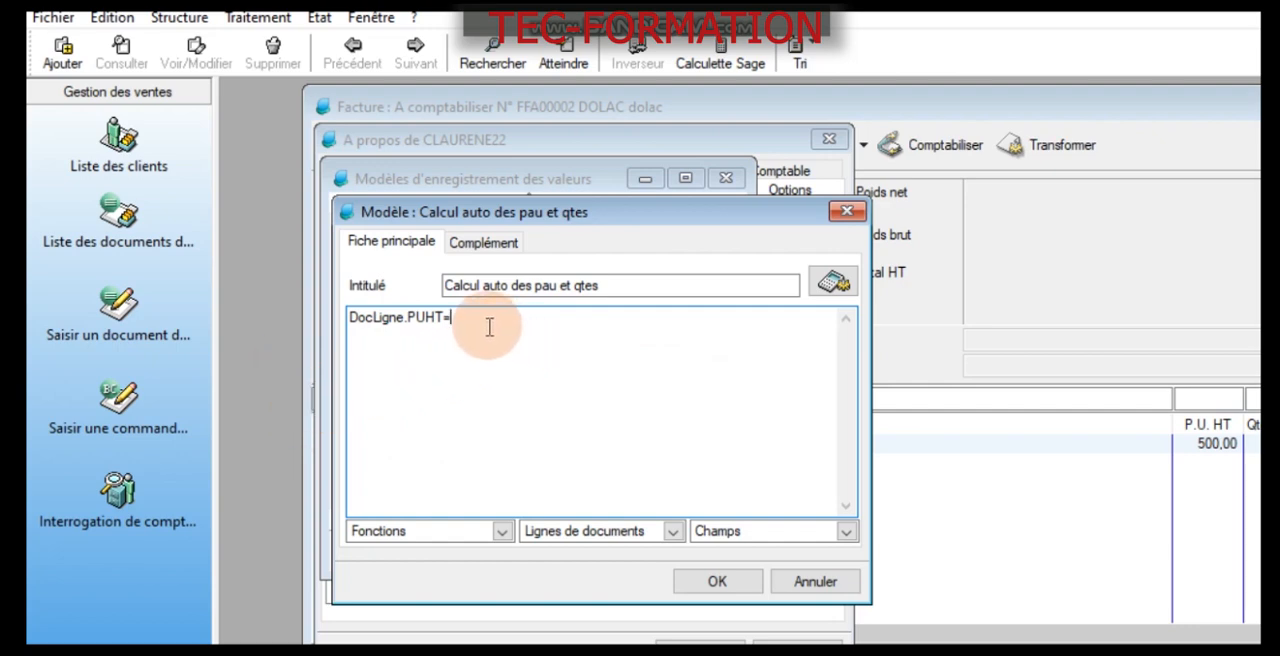
click(1124, 14)
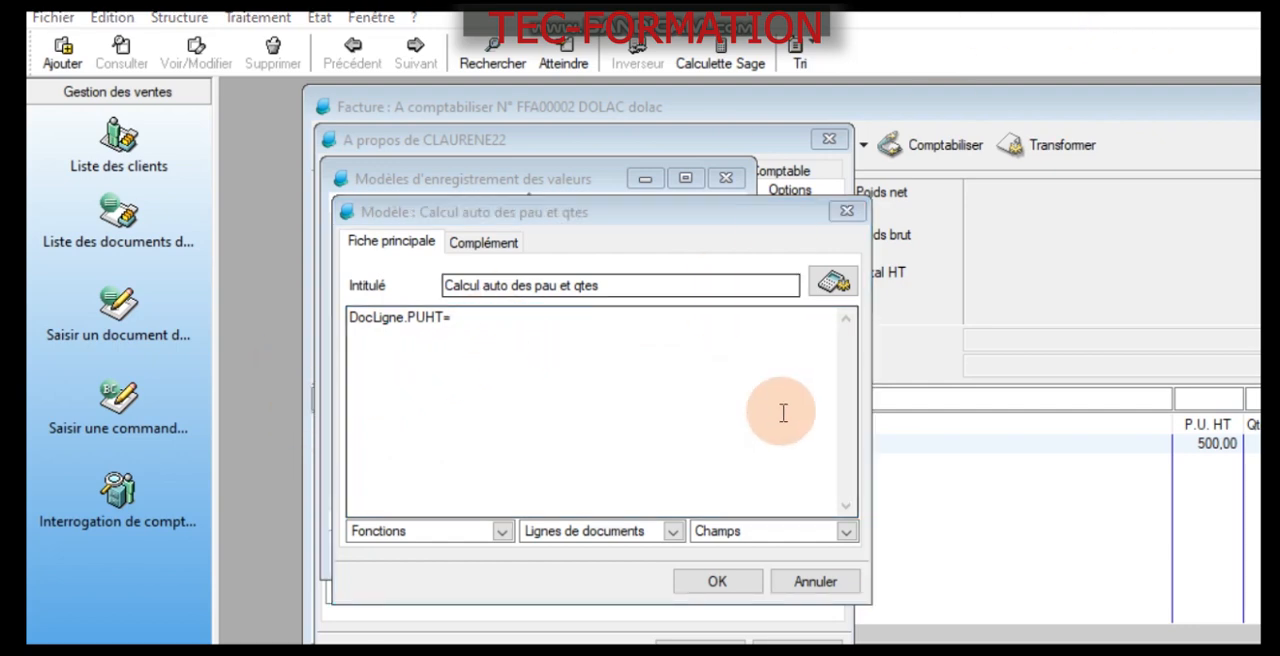
click(737, 531)
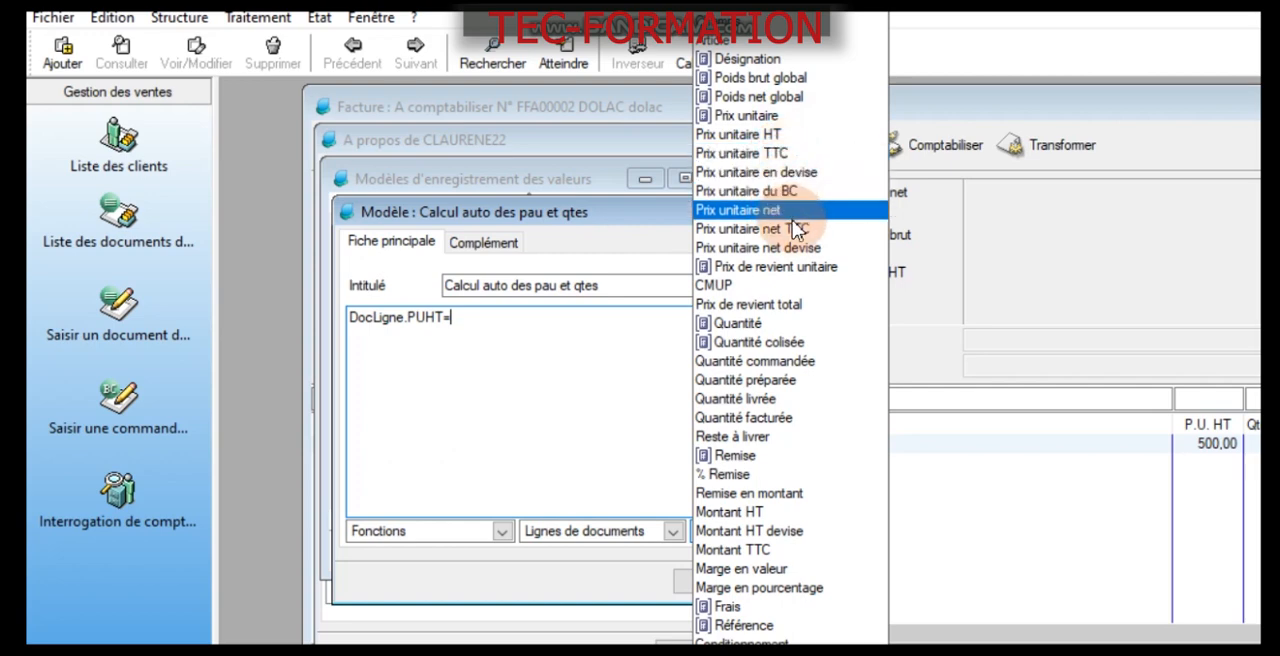
click(790, 135)
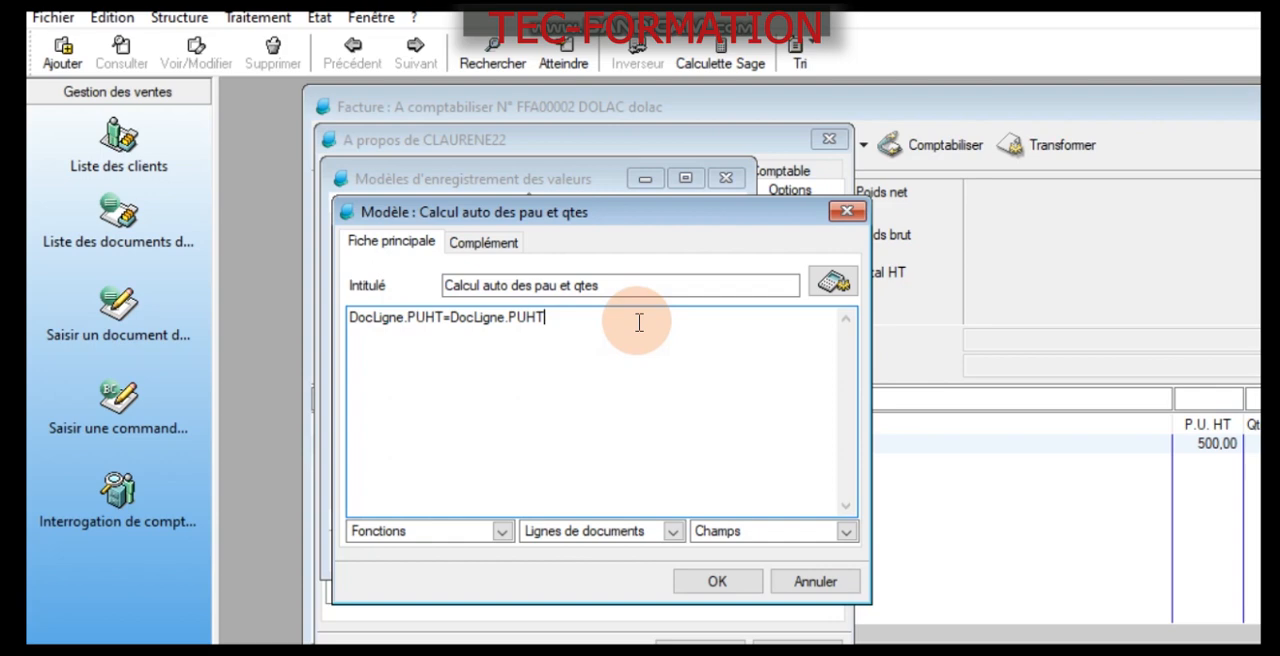
text(/)
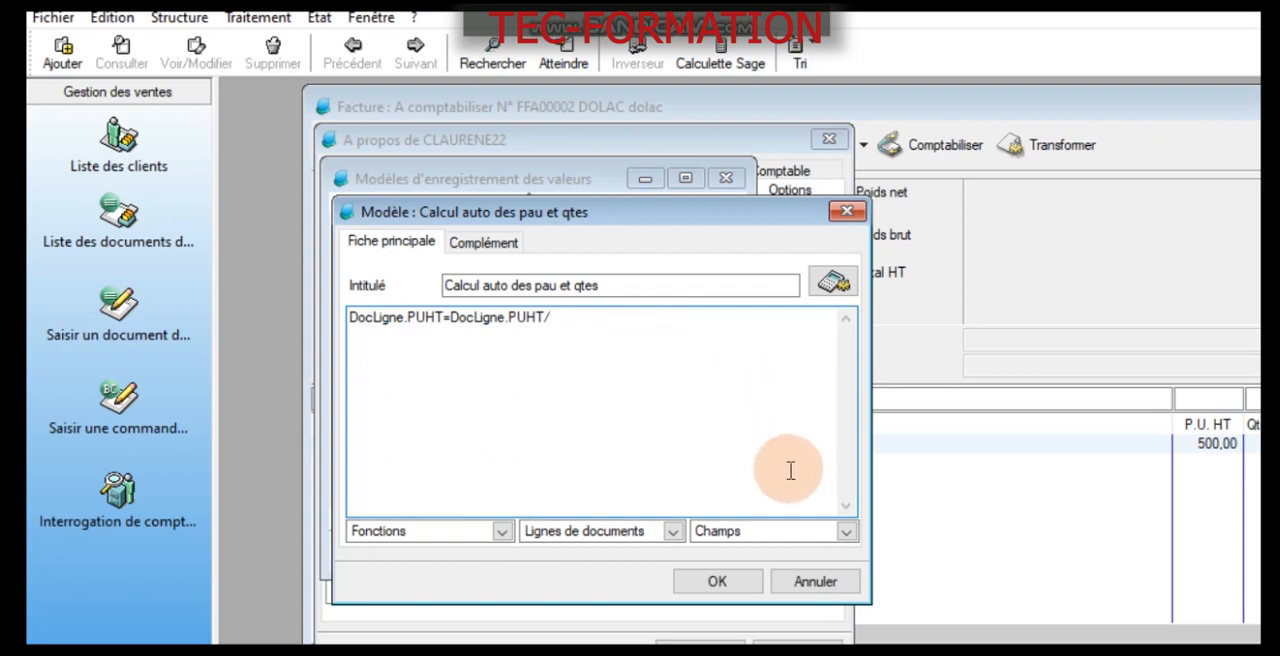
click(752, 532)
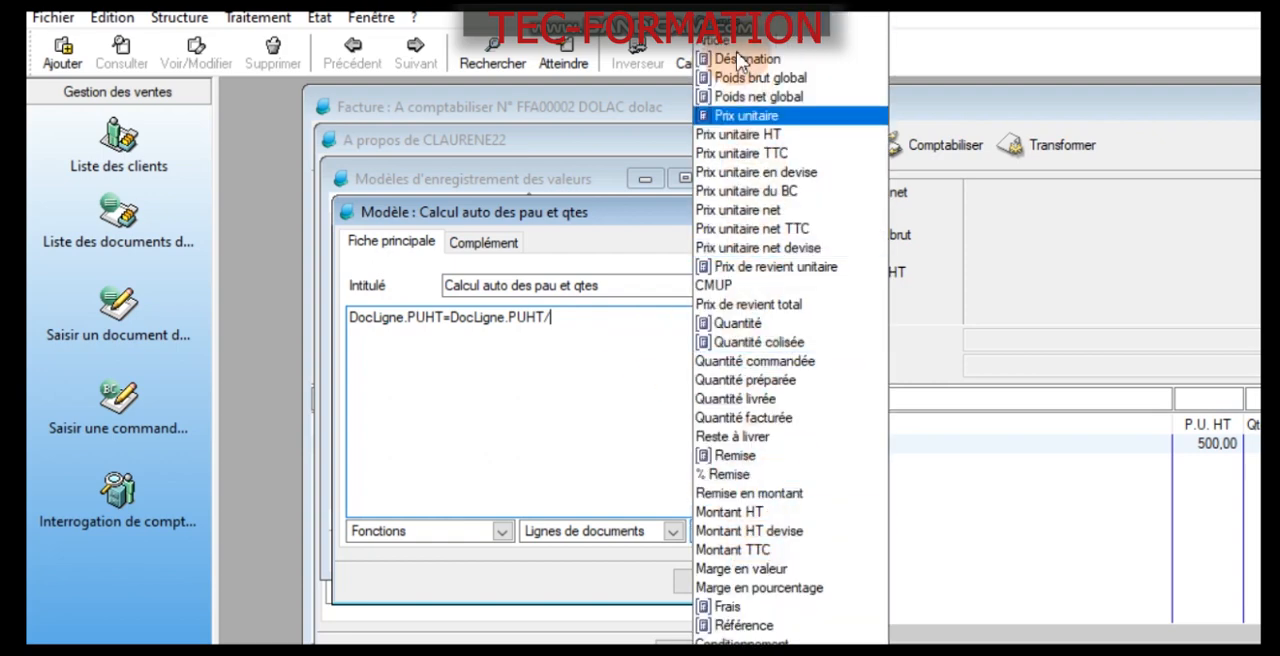
click(798, 80)
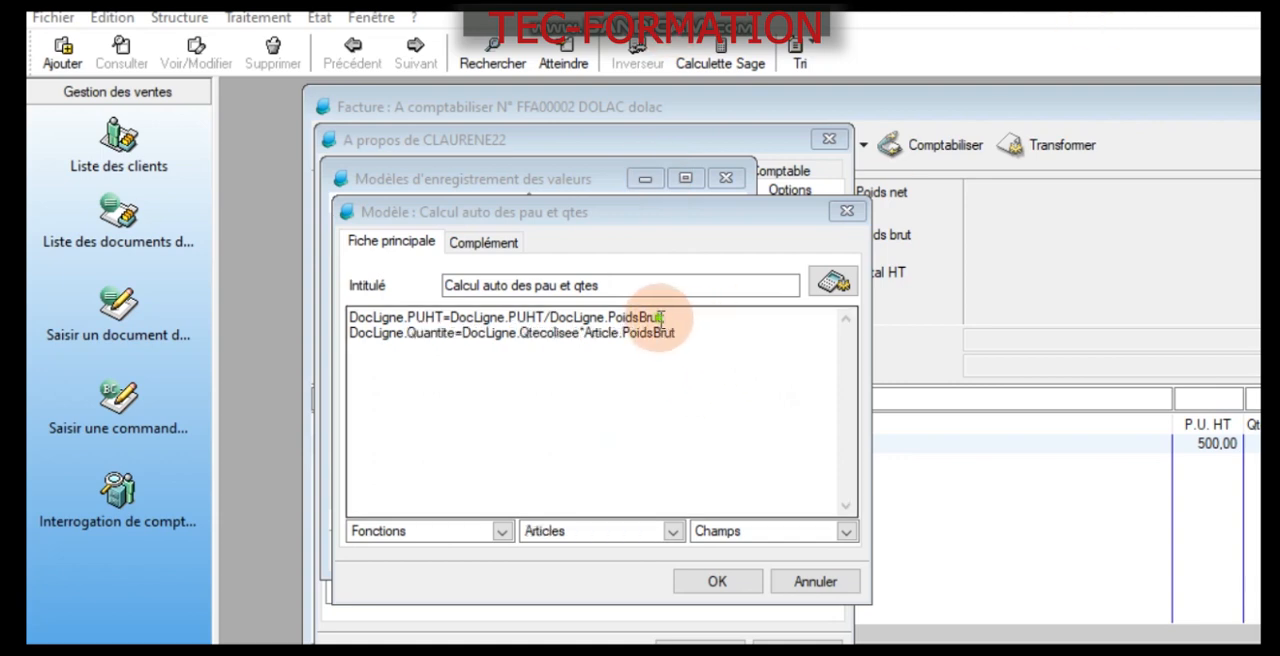
- Replace the divisor in the unit price formula with the Poids brut field from Articles, keeping the closing semicolon
drag(661, 317, 552, 318)
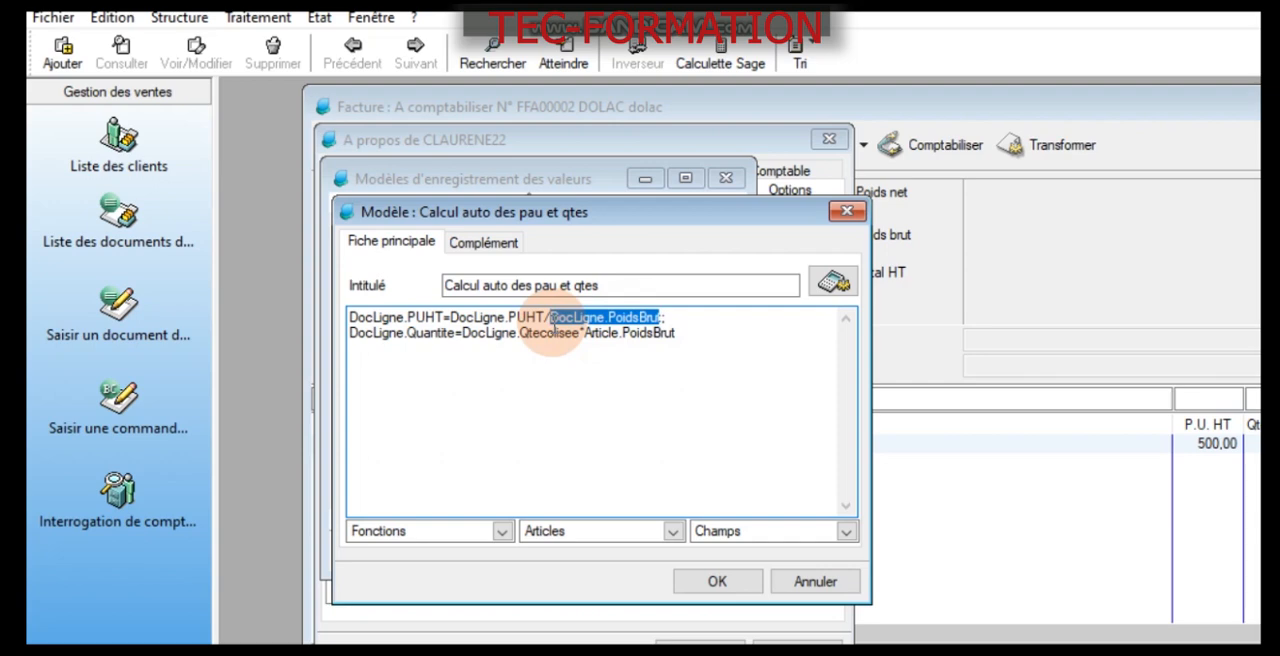
key(Delete)
text(t;)
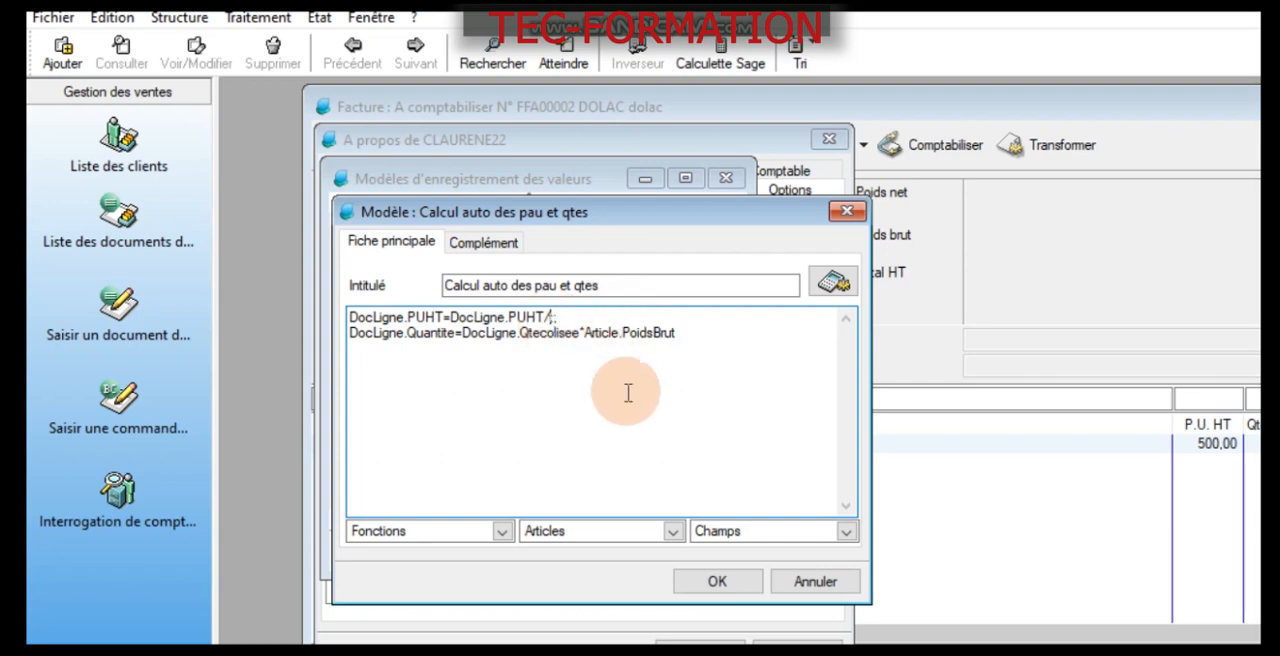
click(766, 531)
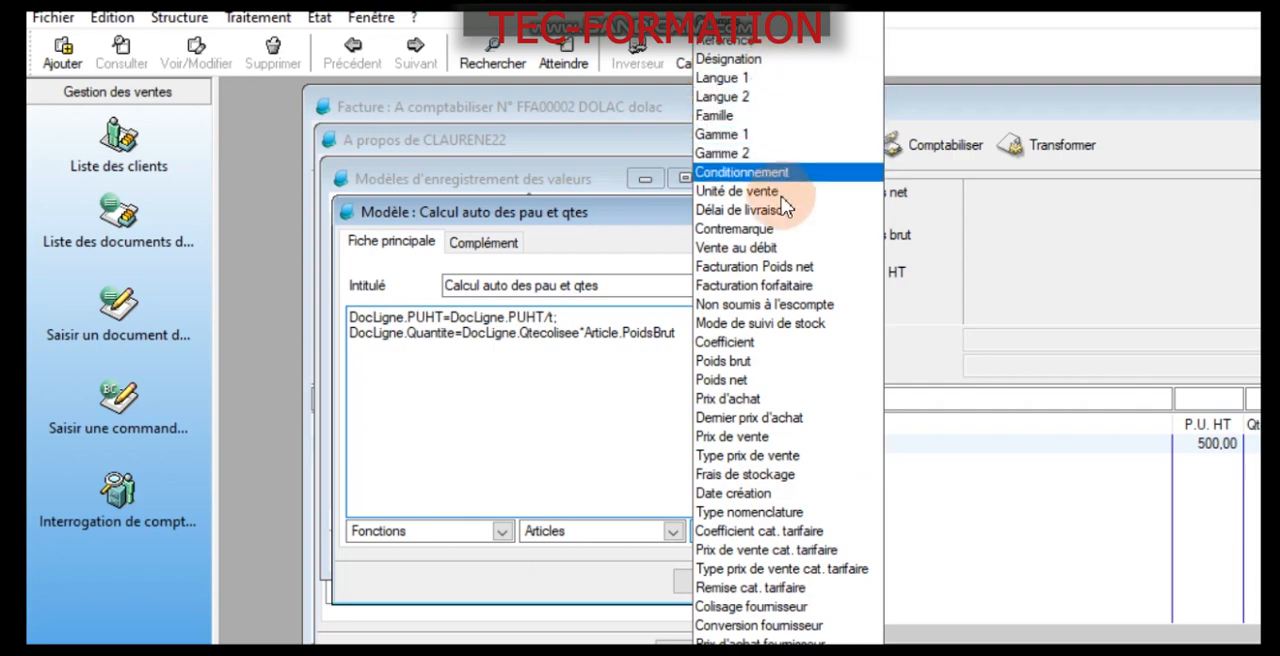
click(763, 363)
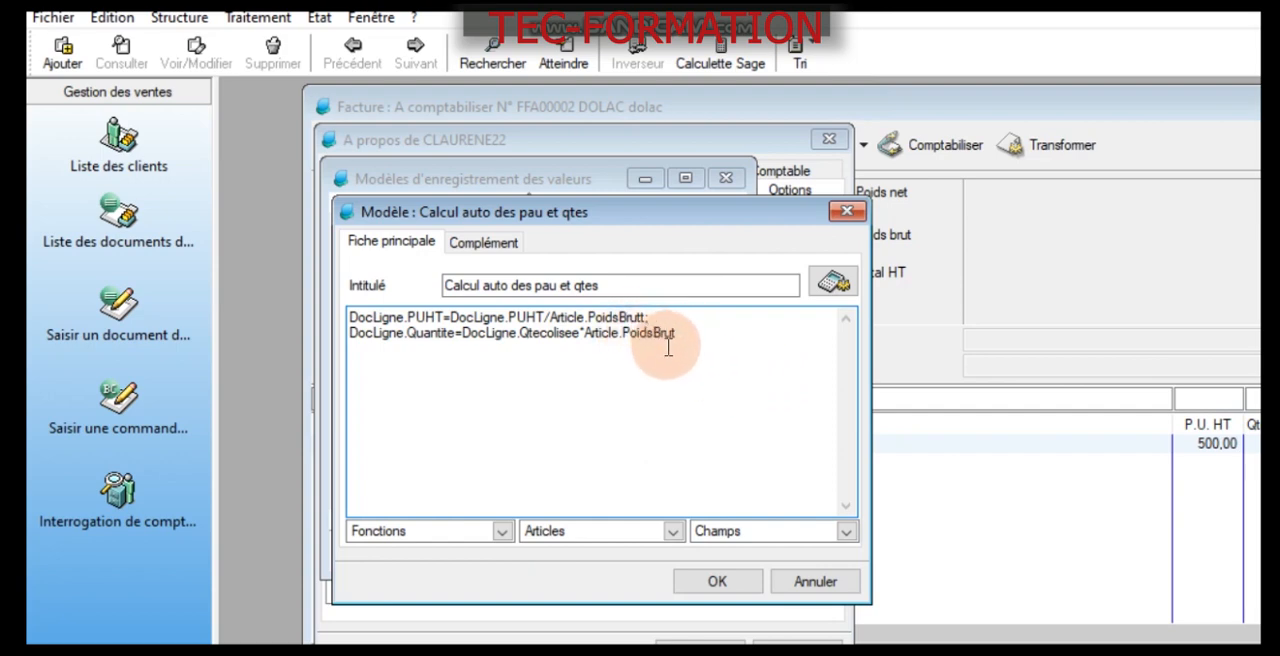
click(647, 318)
text(;)
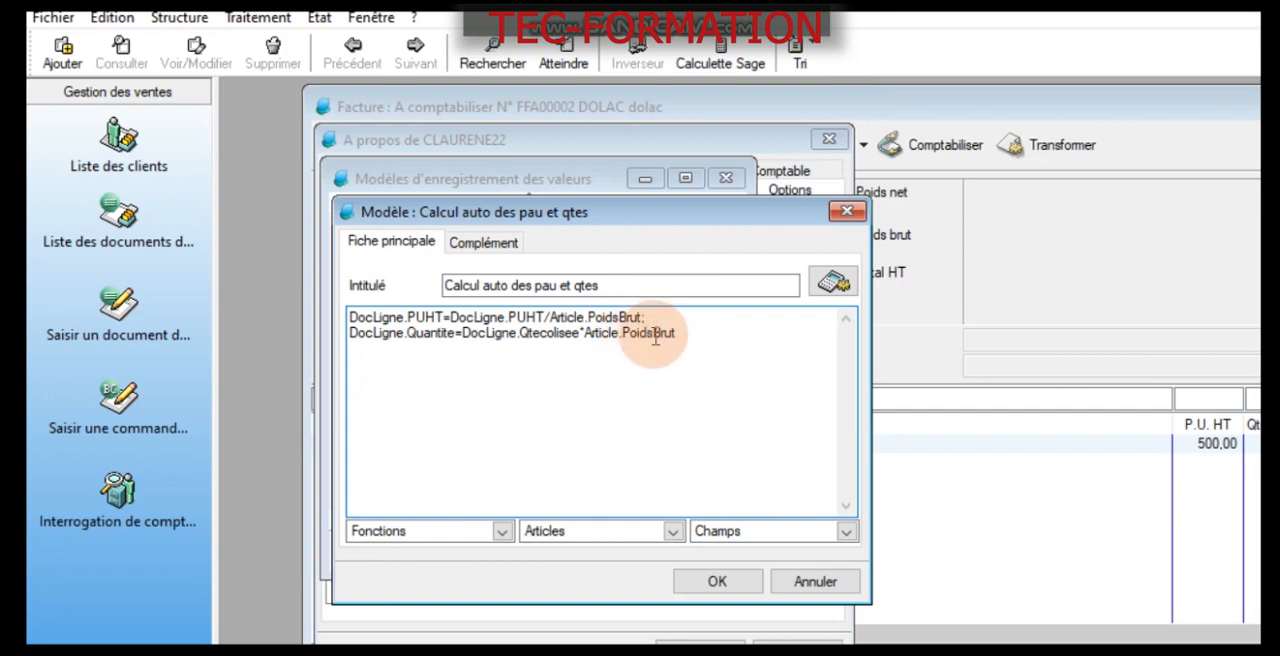
- Review both formulas of the model and save it
click(693, 334)
drag(693, 334, 326, 312)
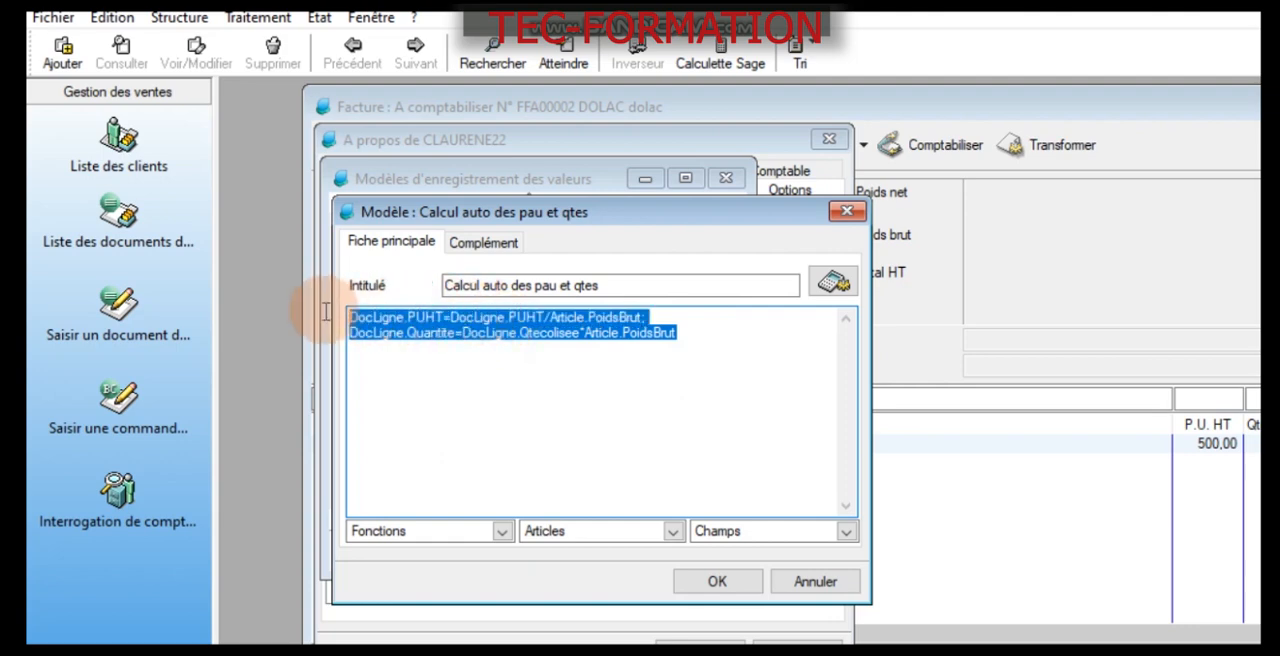
click(1128, 12)
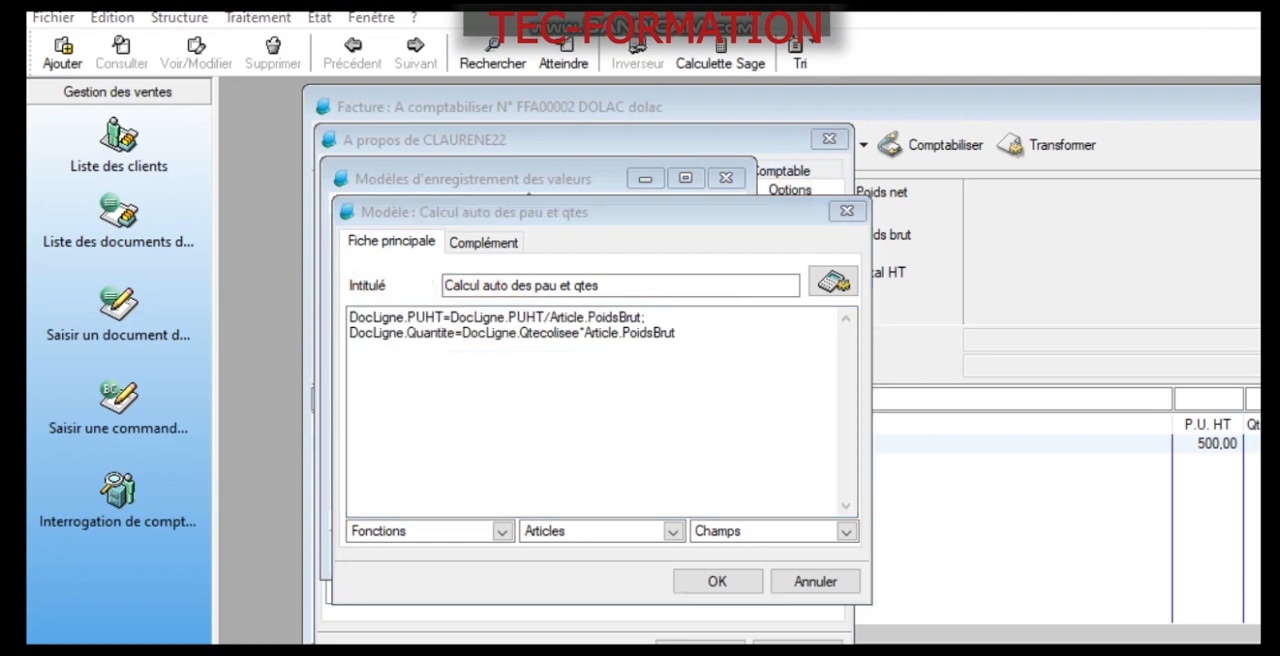
click(703, 583)
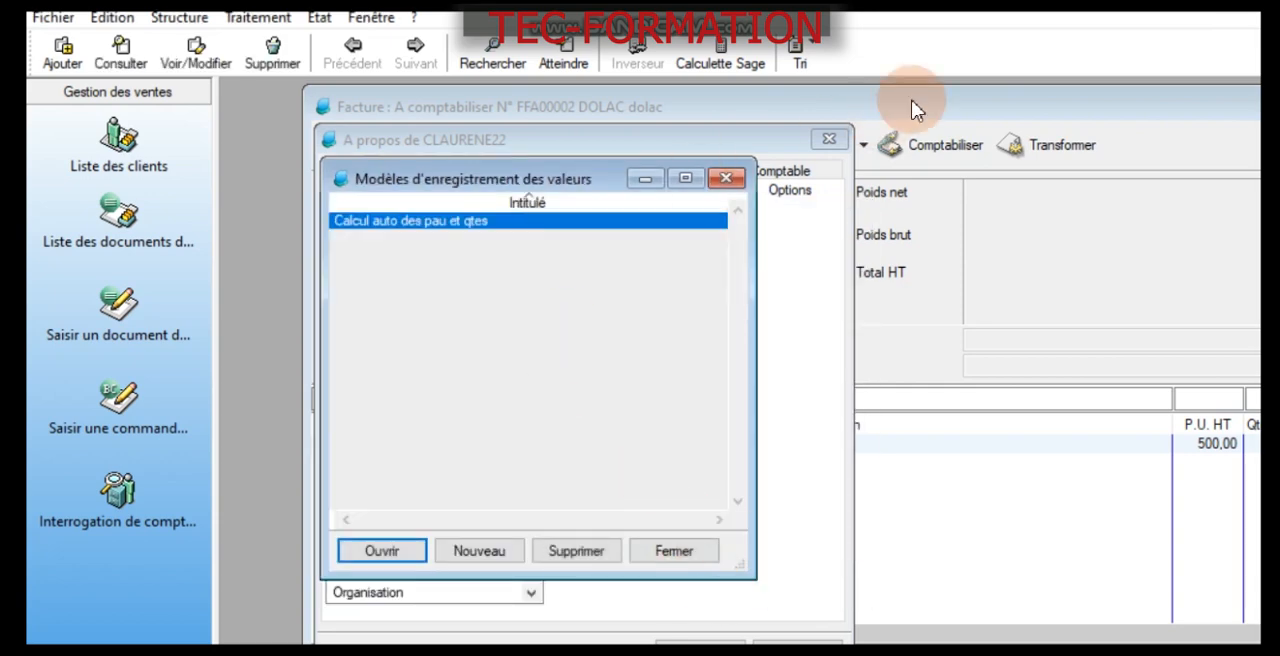
click(1108, 15)
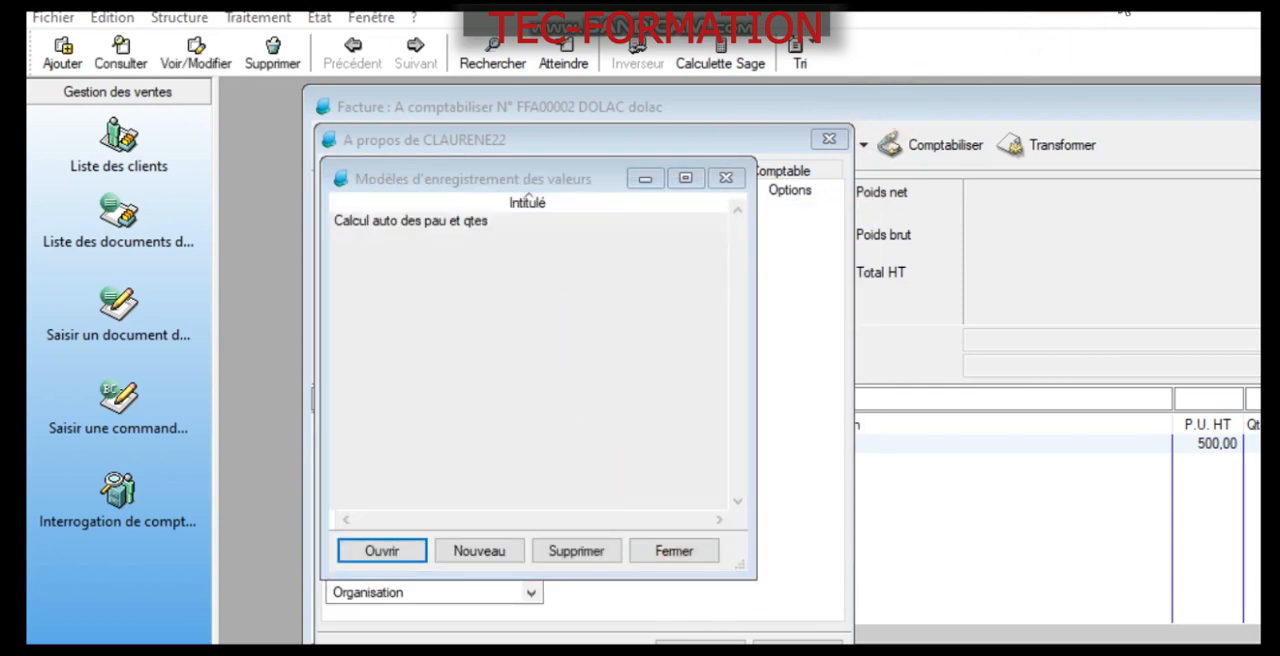
- Reopen the "Calcul auto des pau et qtes" model and assign it to article AL003 for the Achats domain
click(472, 222)
double_click(472, 222)
click(495, 244)
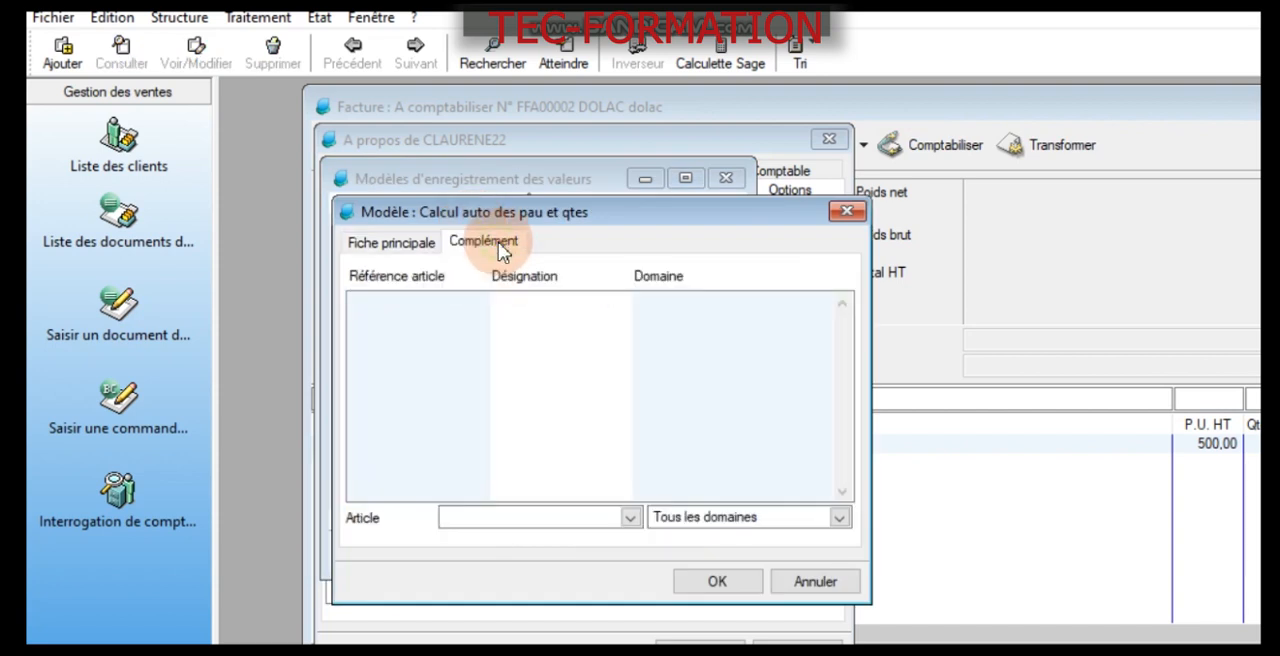
click(488, 517)
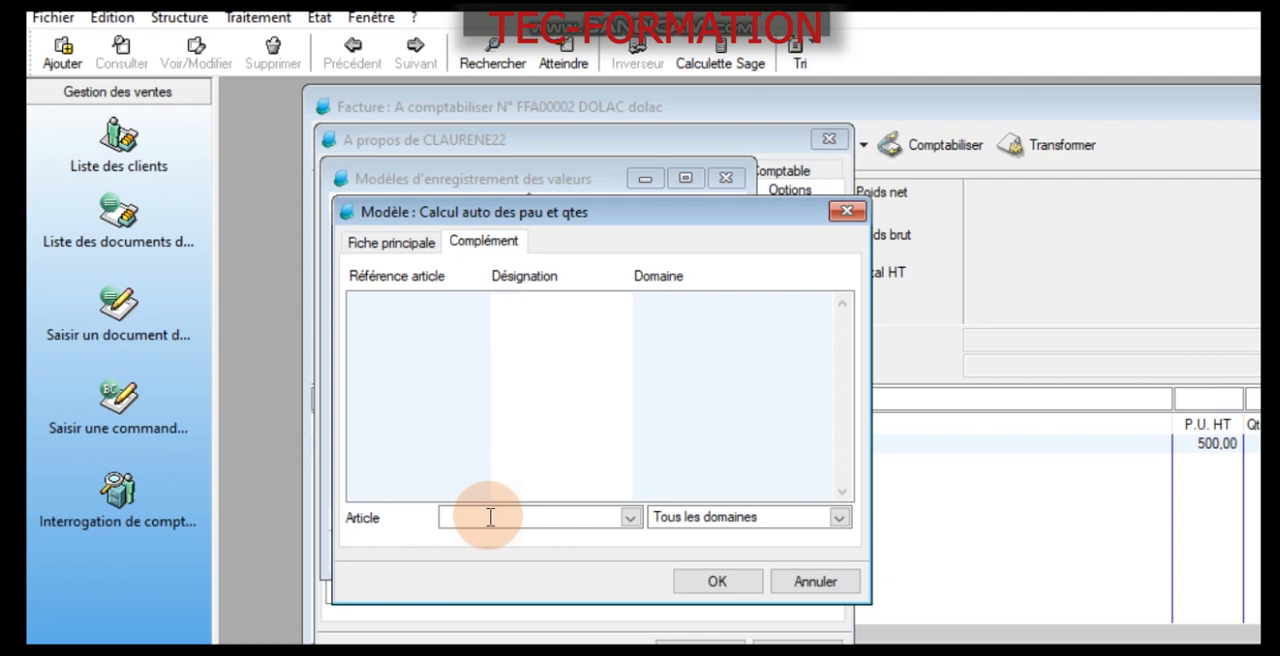
text(AL)
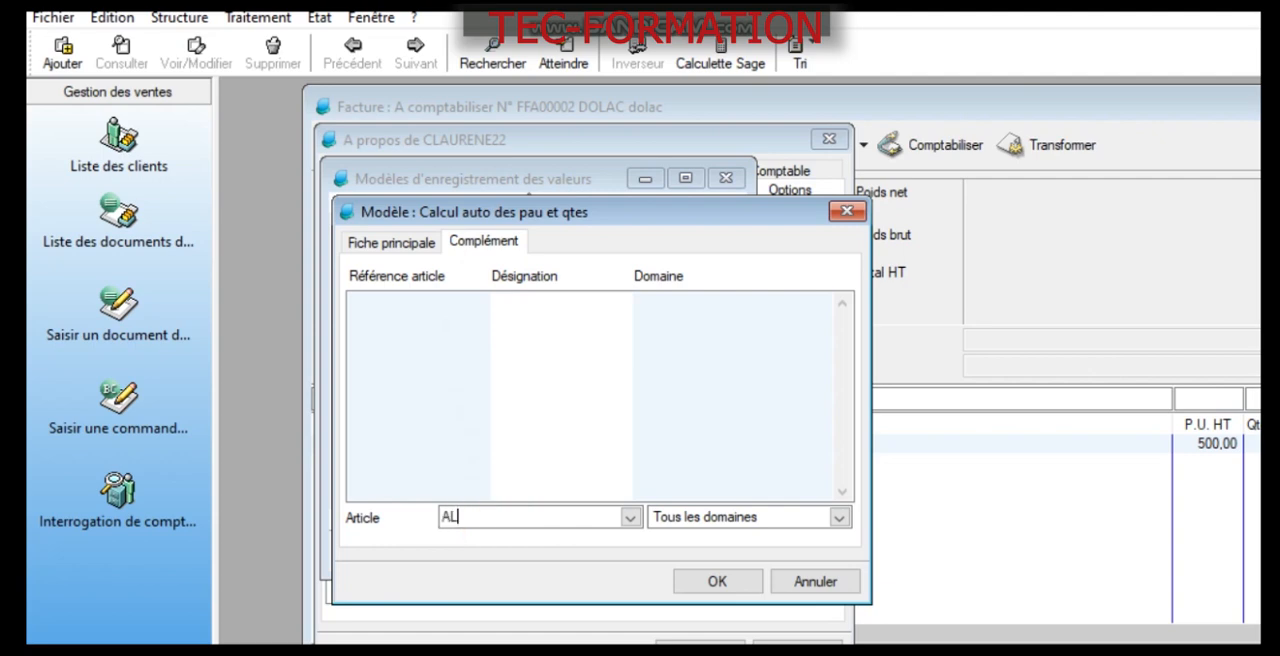
text(003)
click(630, 517)
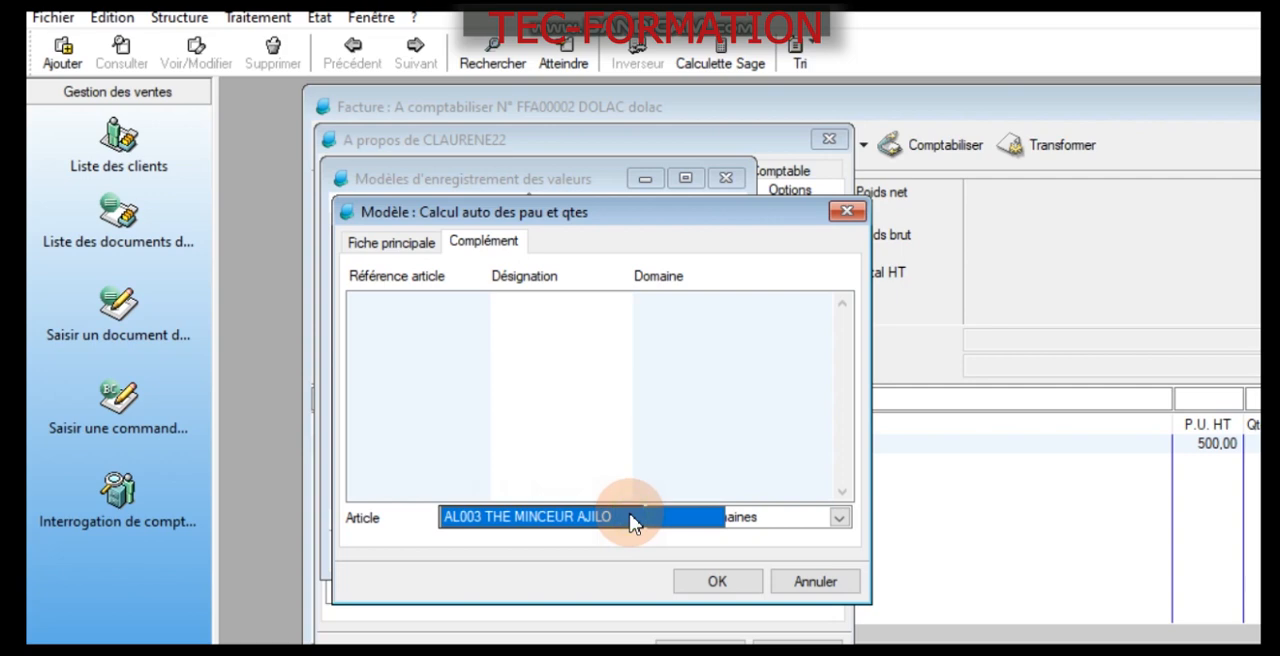
click(632, 518)
click(692, 517)
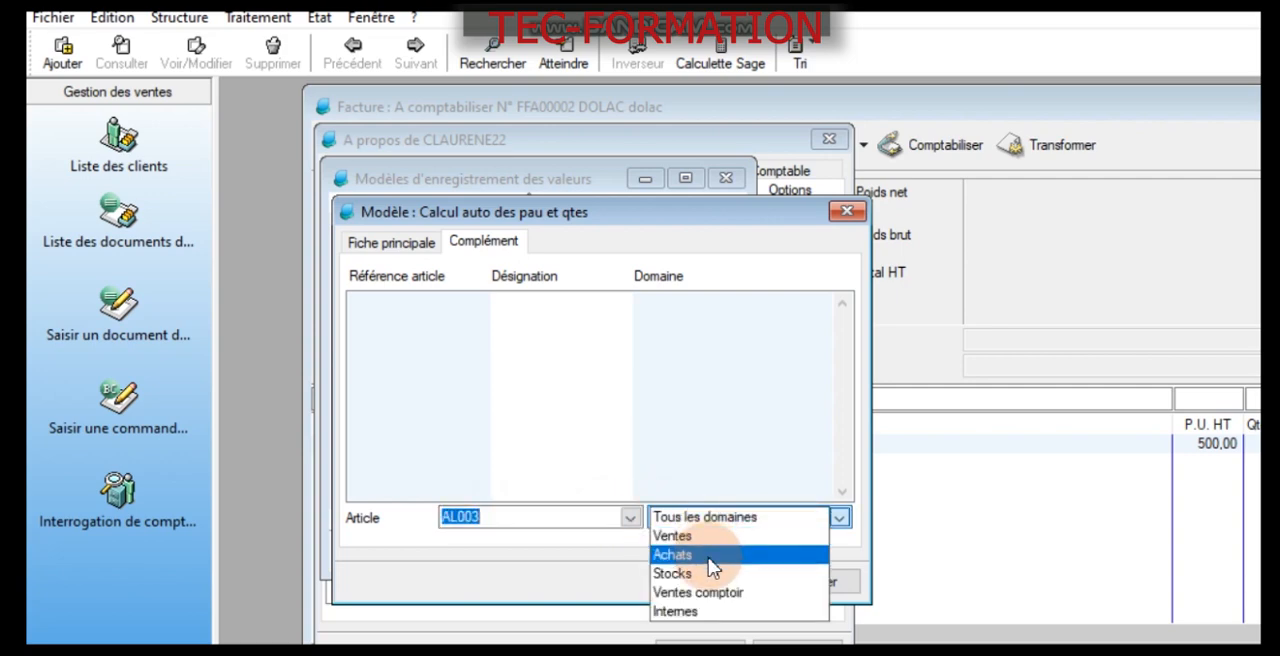
click(709, 556)
key(Return)
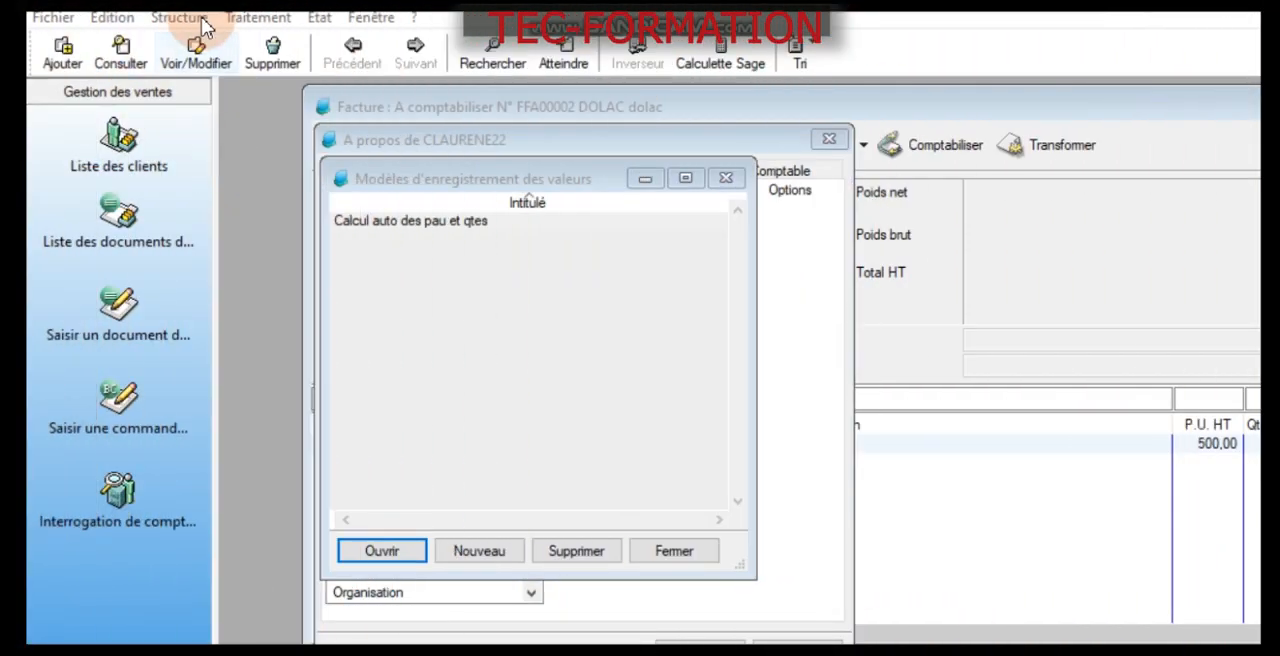
- Open article AL003 from the article list, set its Poids brut to 15 and save the record
click(179, 17)
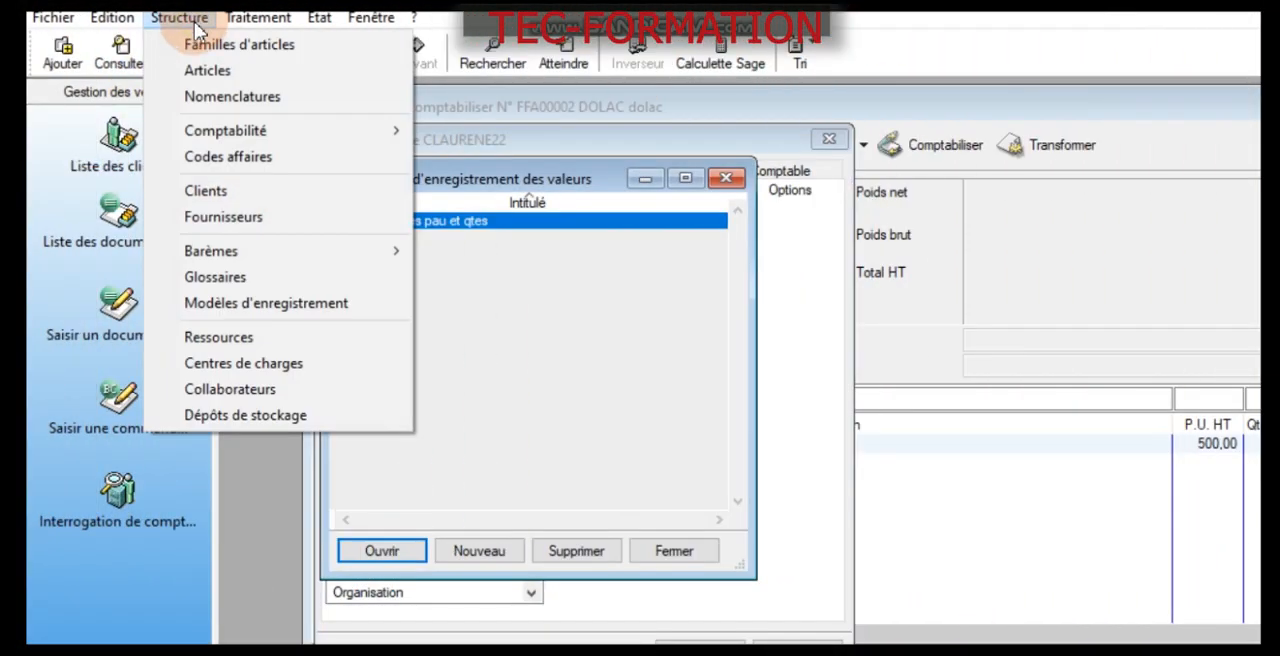
click(220, 71)
double_click(428, 305)
click(971, 430)
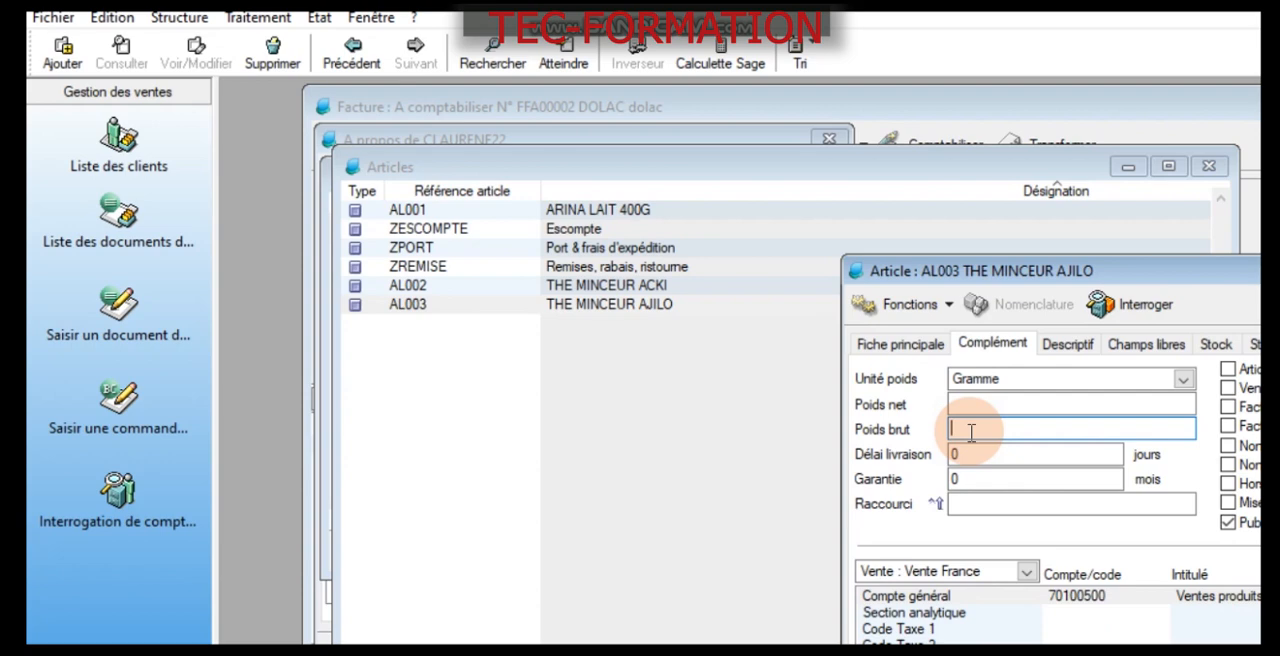
text(15)
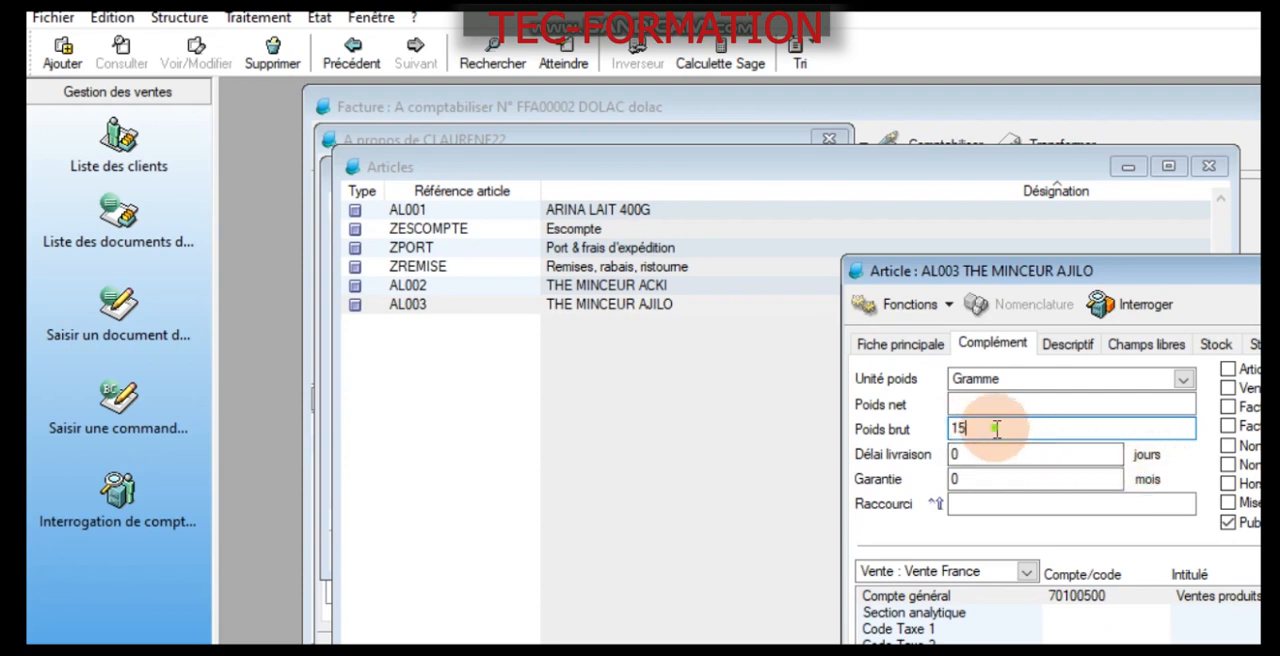
drag(996, 428, 862, 430)
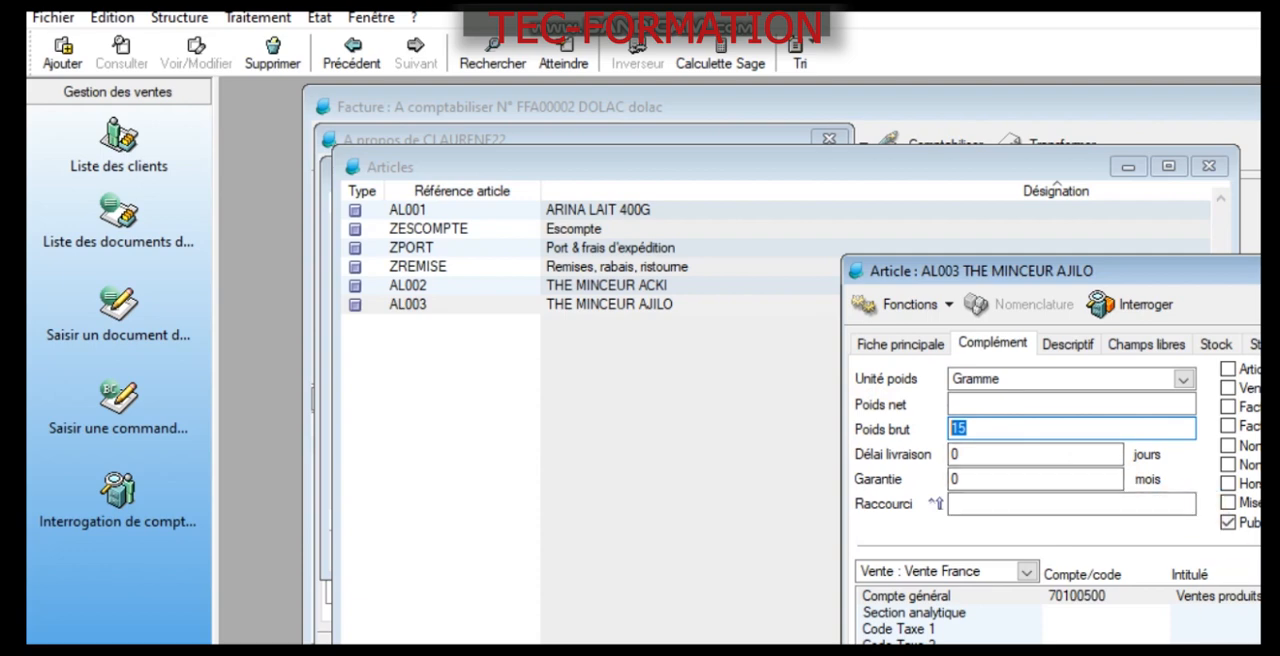
key(Return)
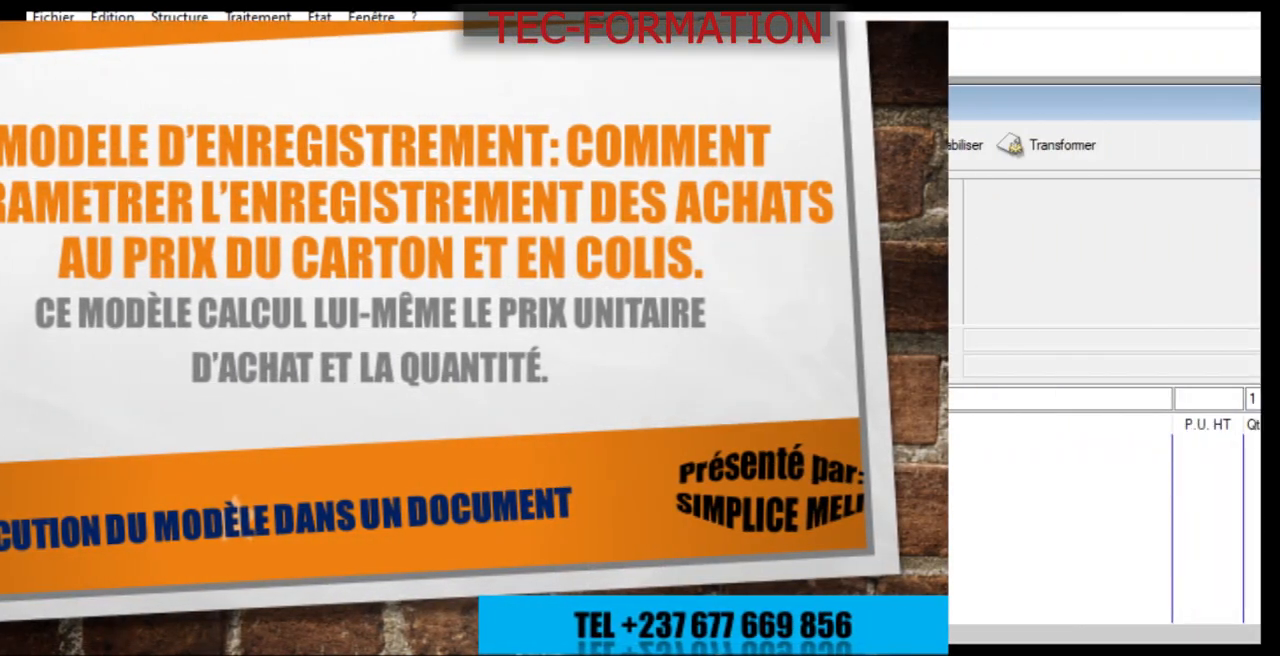
- Add a purchase invoice line for article AL003 with a P.U. HT of 7500 and a Qté colisée of 10
text(AL003)
key(Tab)
key(Tab)
key(Tab)
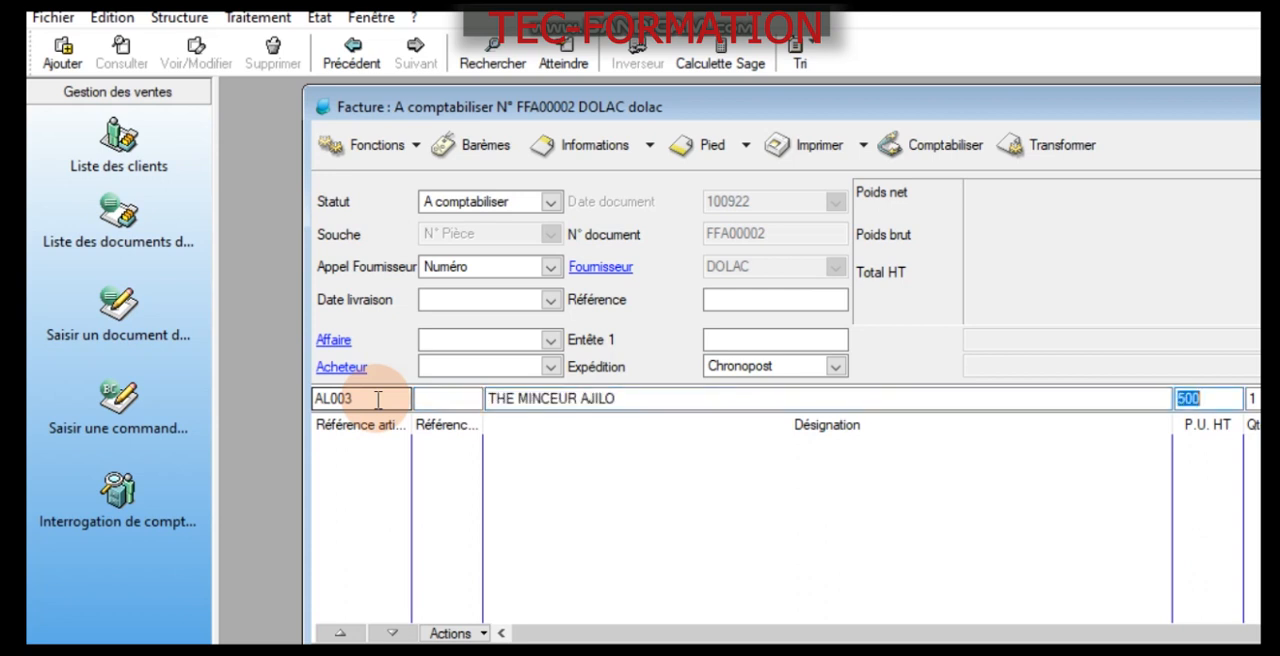
text(7500)
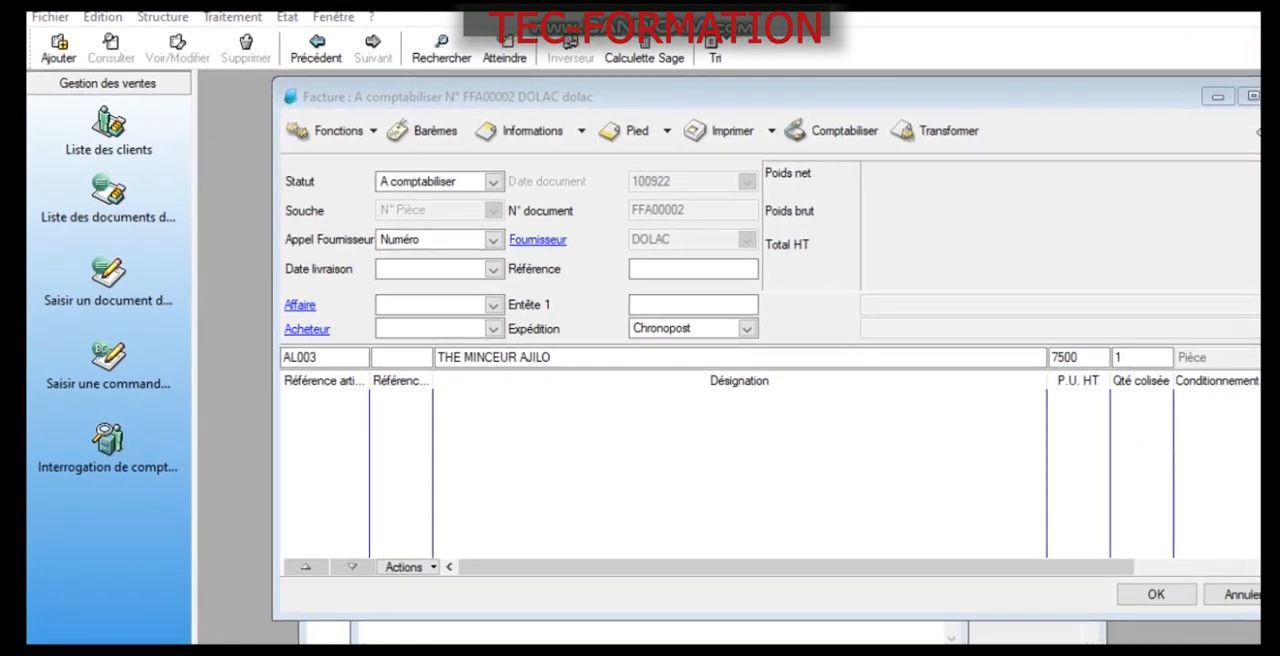
click(1118, 355)
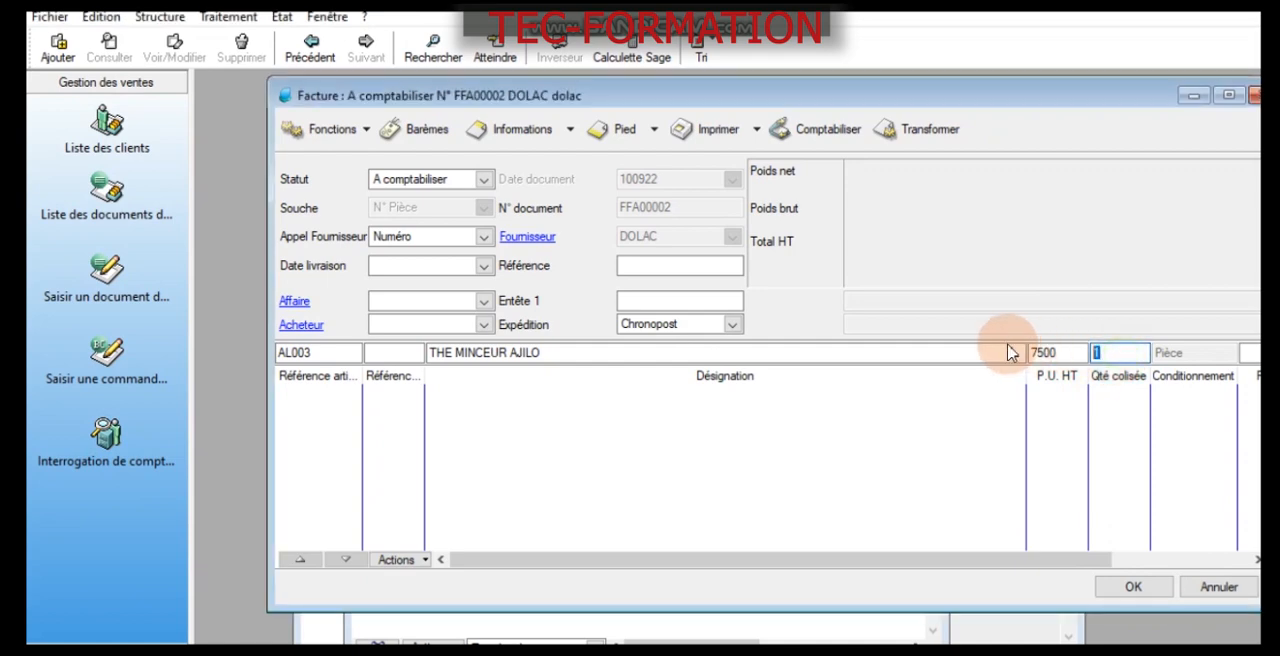
text(10)
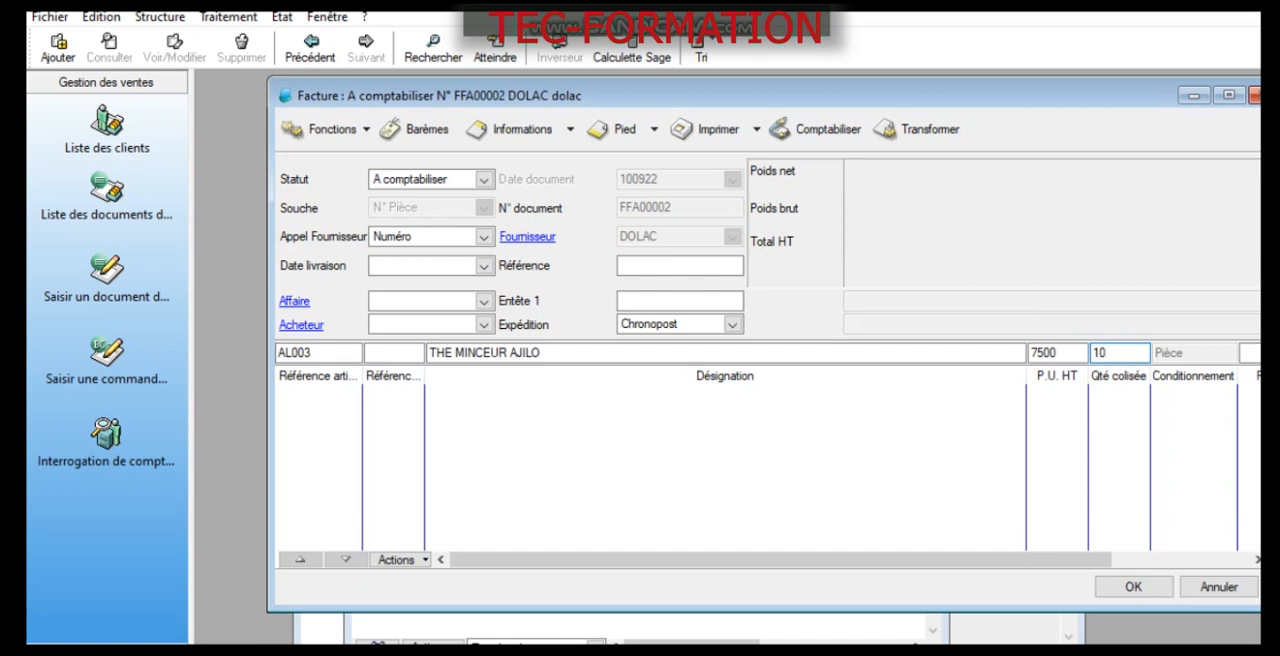
text(0)
key(Return)
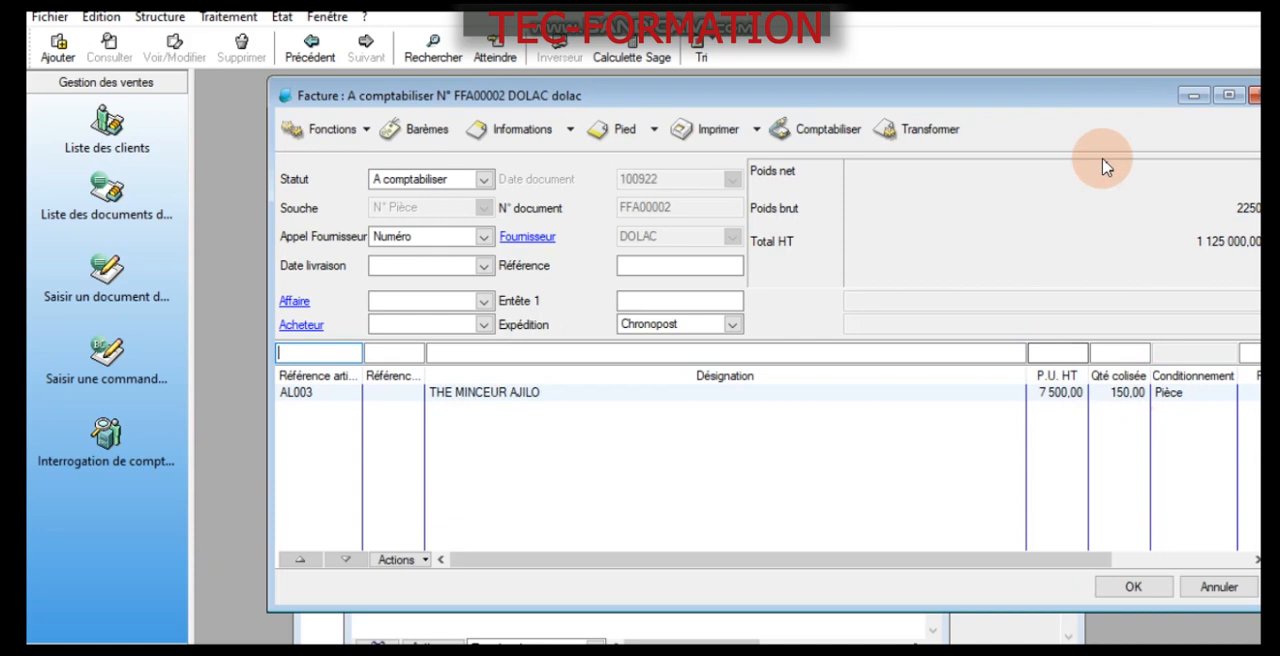
click(1124, 12)
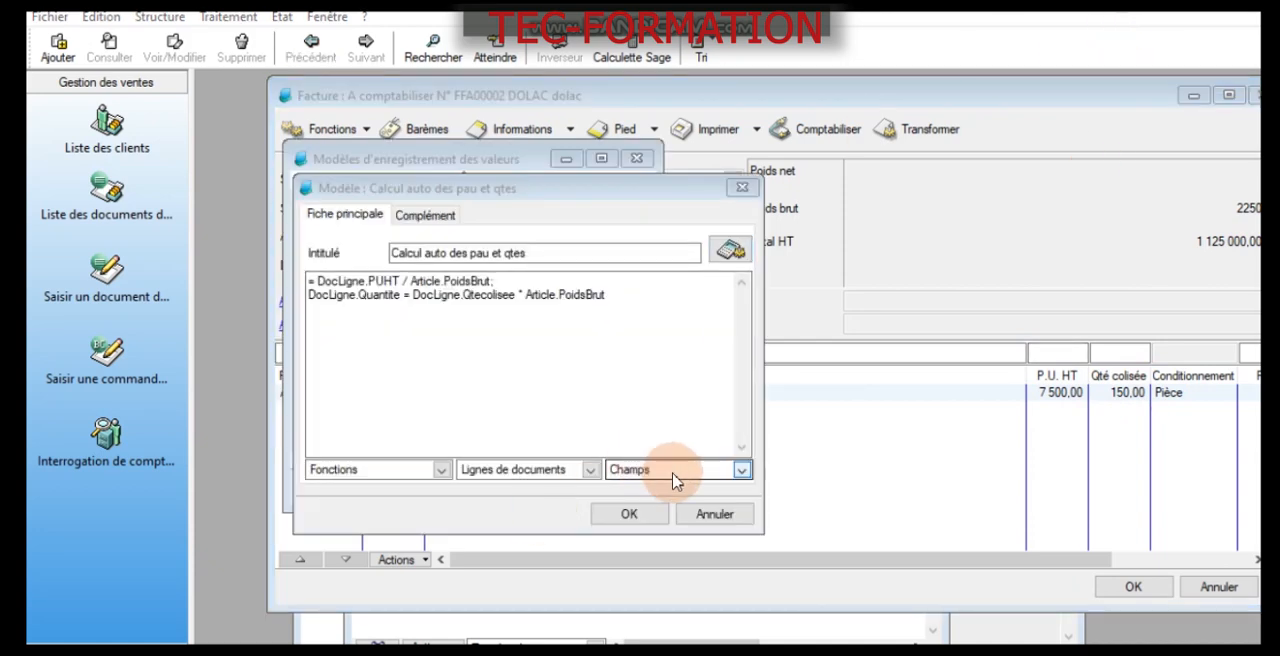
- Try the Prix unitaire HT field from Lignes de documents as the left-hand side of the unit price formula
click(652, 473)
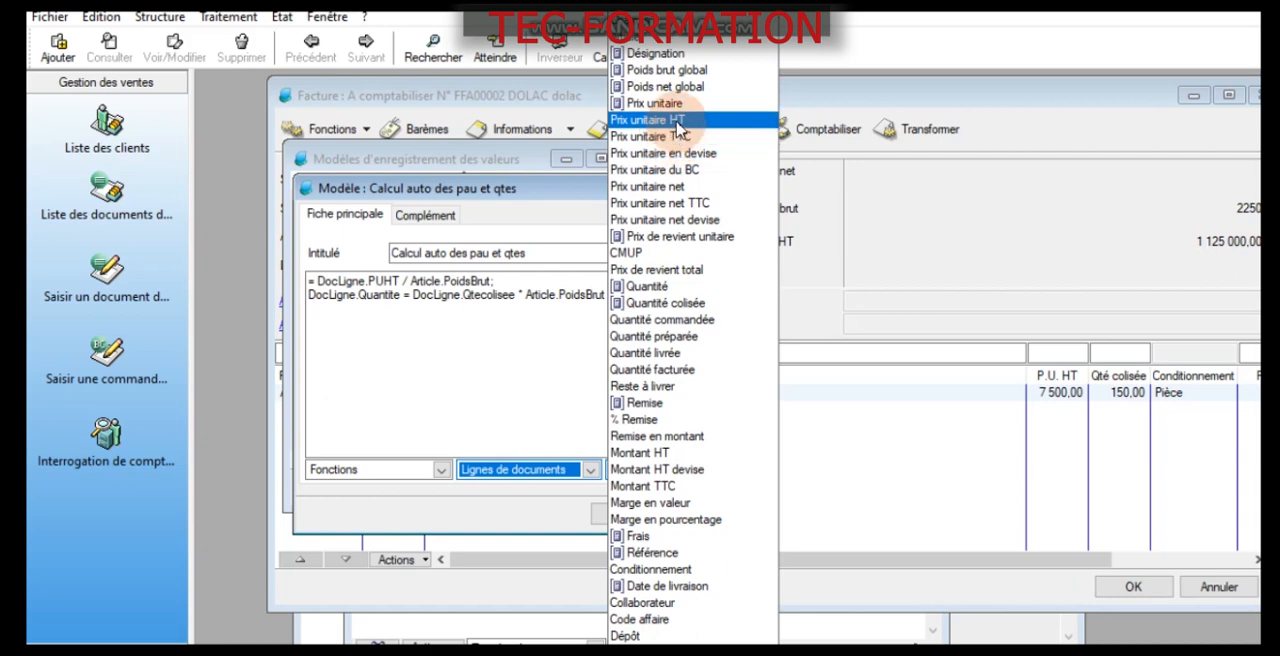
click(678, 122)
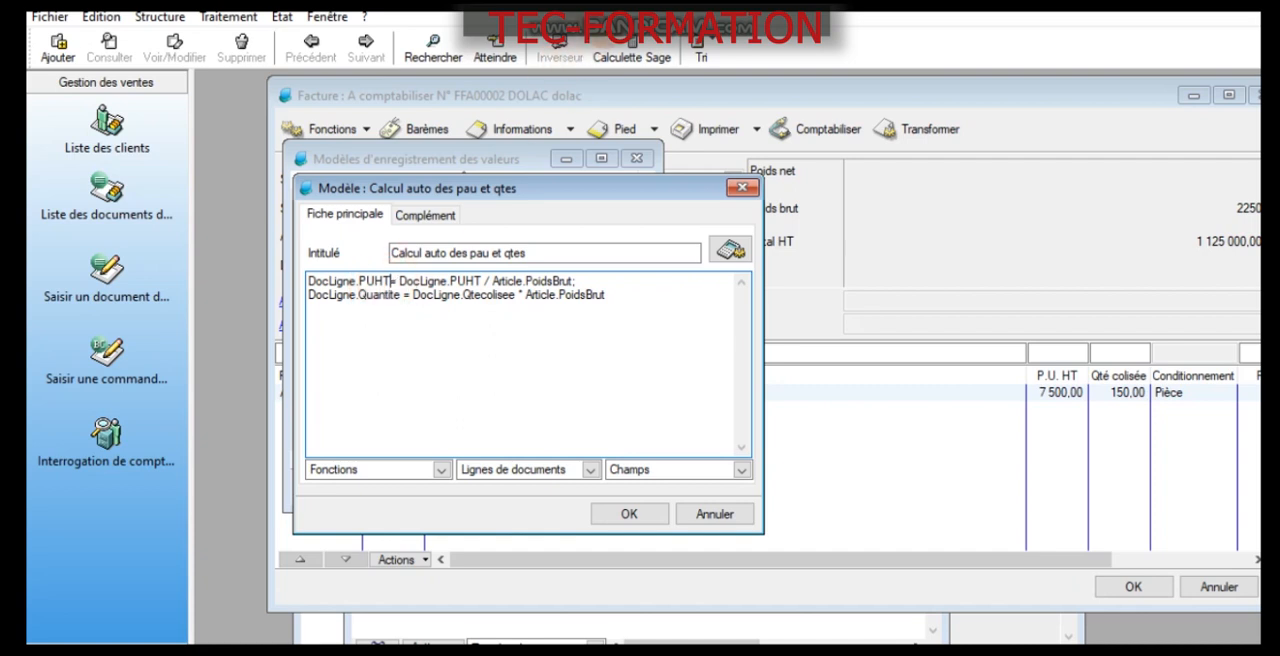
click(1145, 12)
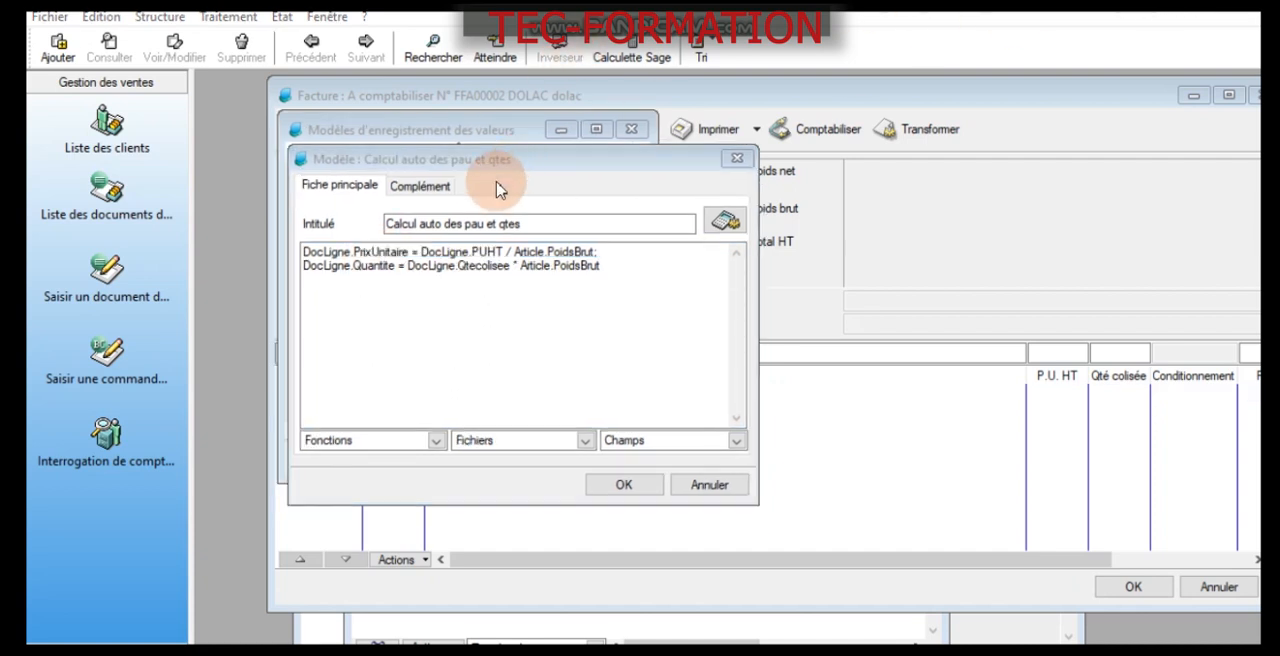
- Review the formulas that assign DocLigne.PrixUnitaire and DocLigne.Quantite, and save the model
drag(305, 253, 608, 283)
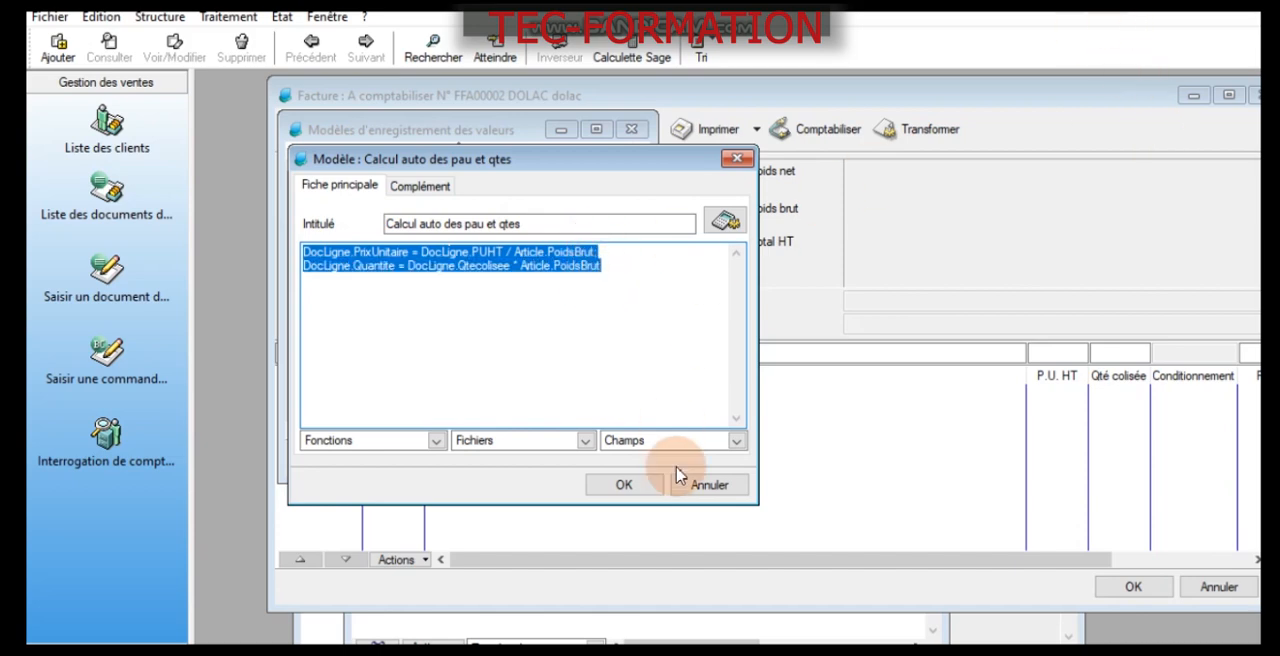
click(628, 485)
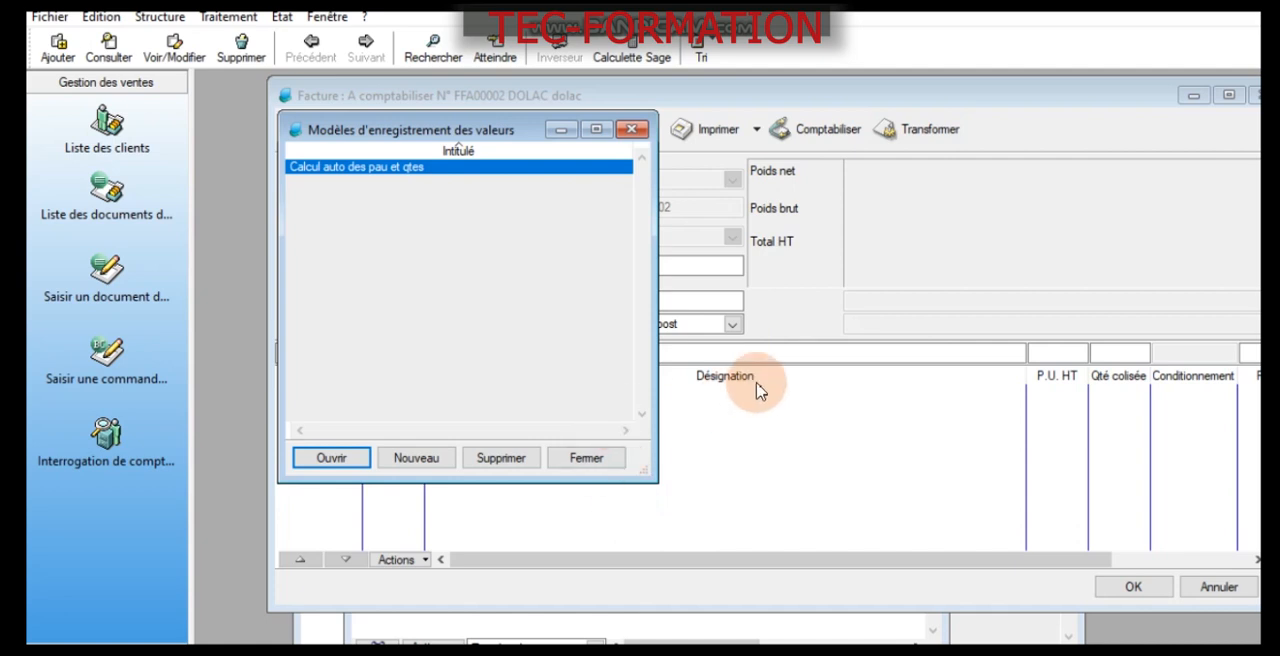
- Return to the purchase invoice and enter a line for article AL003 at a P.U. HT of 7500 with its packaged quantity
click(812, 331)
click(361, 358)
text(AL003)
click(362, 355)
key(Tab)
key(Tab)
text(7500)
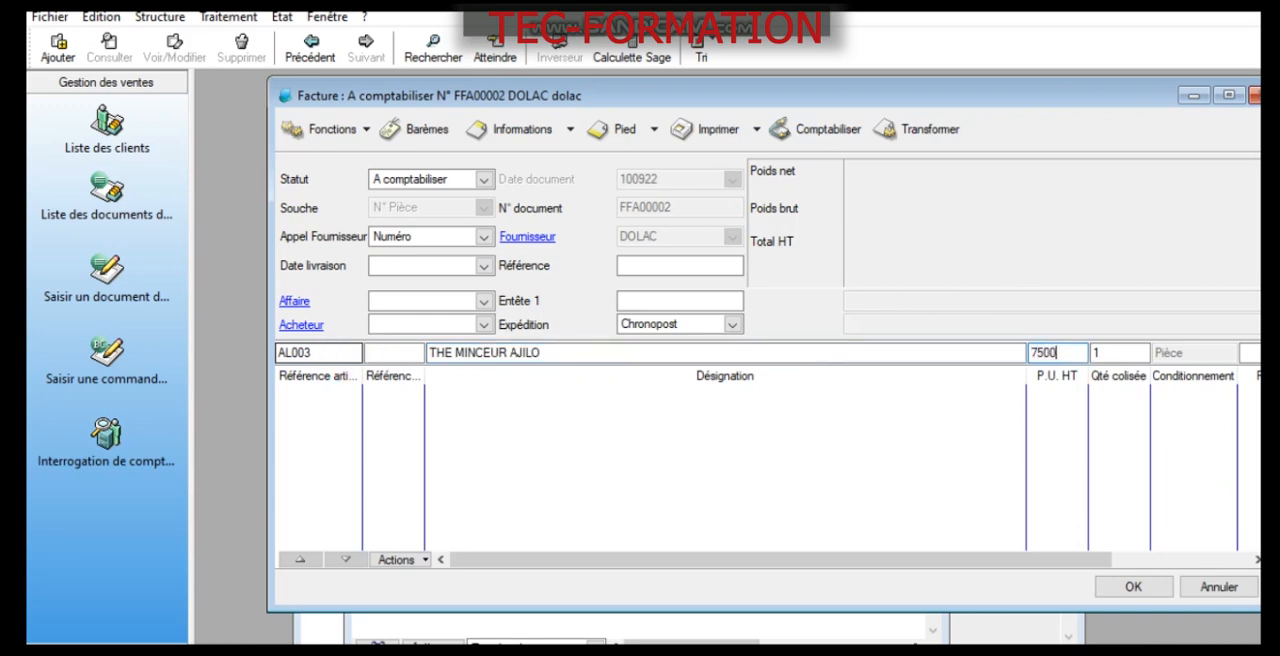
key(Tab)
text(150)
click(362, 355)
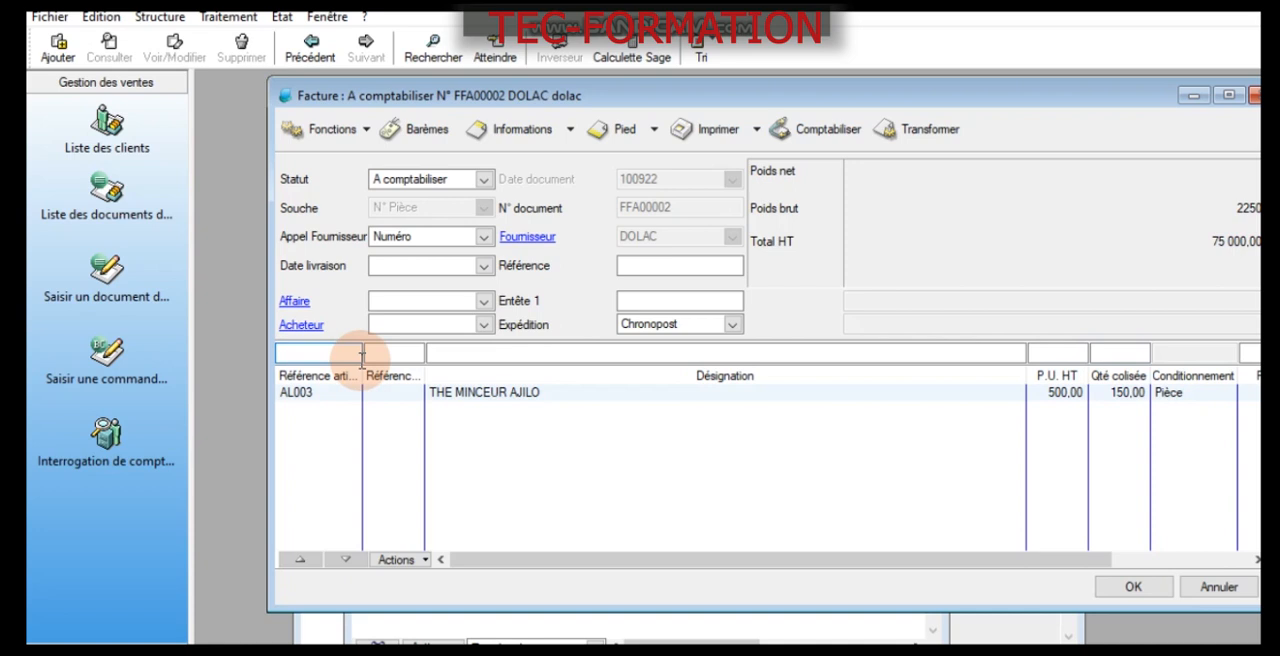